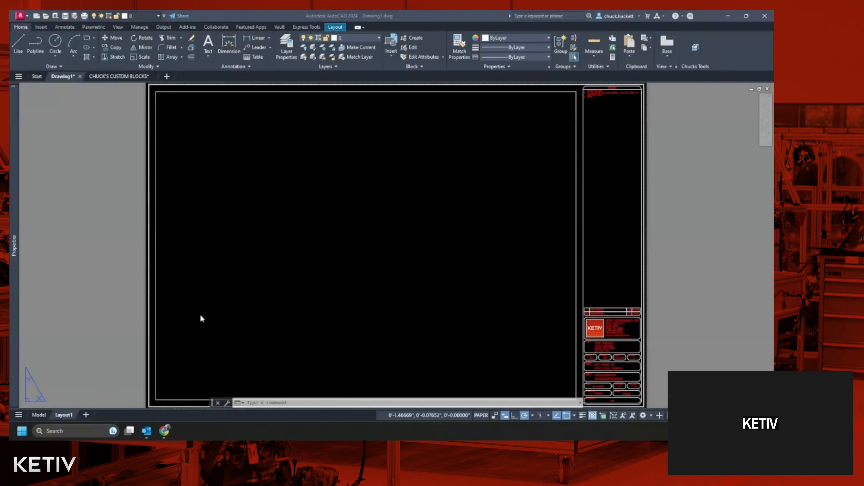
Step: Switch to the custom blocks drawing and look over its bolt, hardware, panel and frame blocks across model space
click(200, 314)
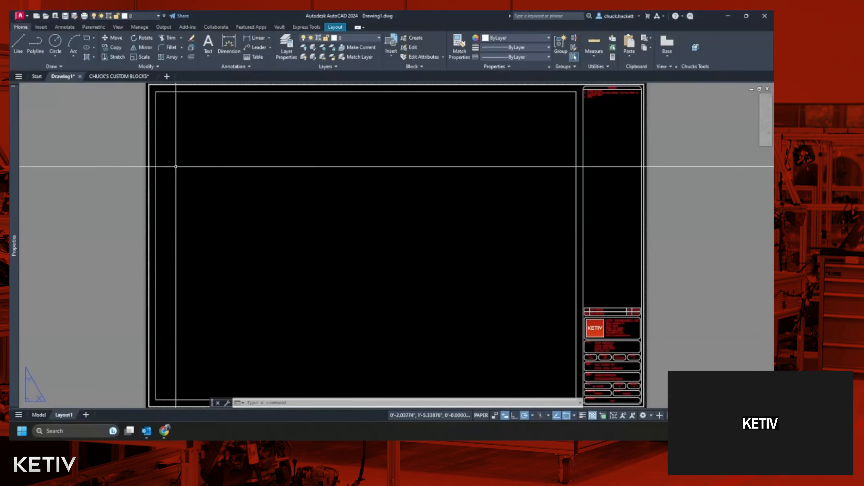
click(119, 75)
scroll(193, 245, down, 8)
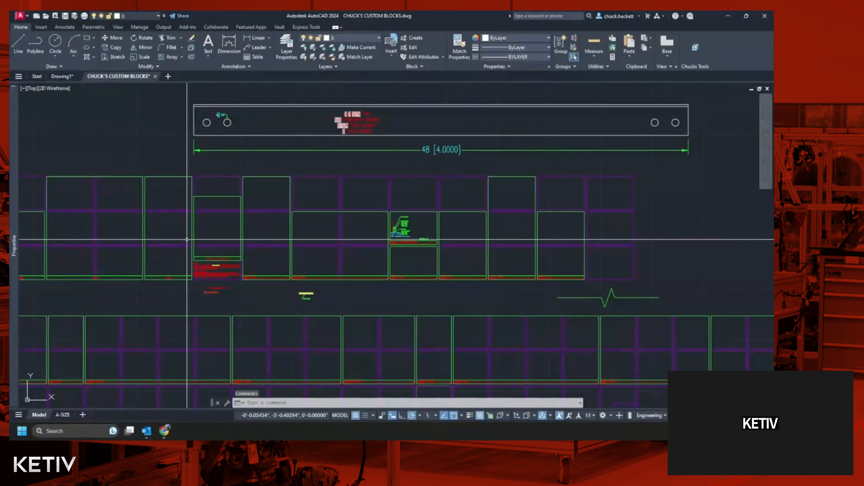
middle_drag(291, 181, 258, 254)
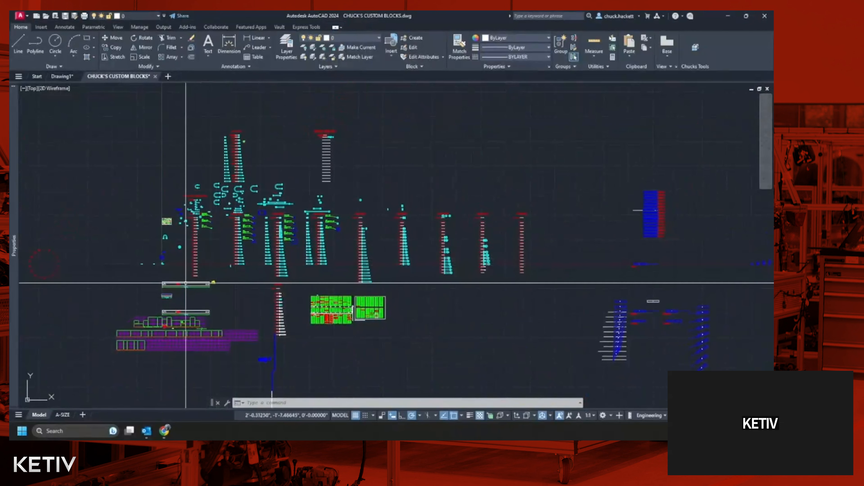
middle_drag(177, 308, 217, 264)
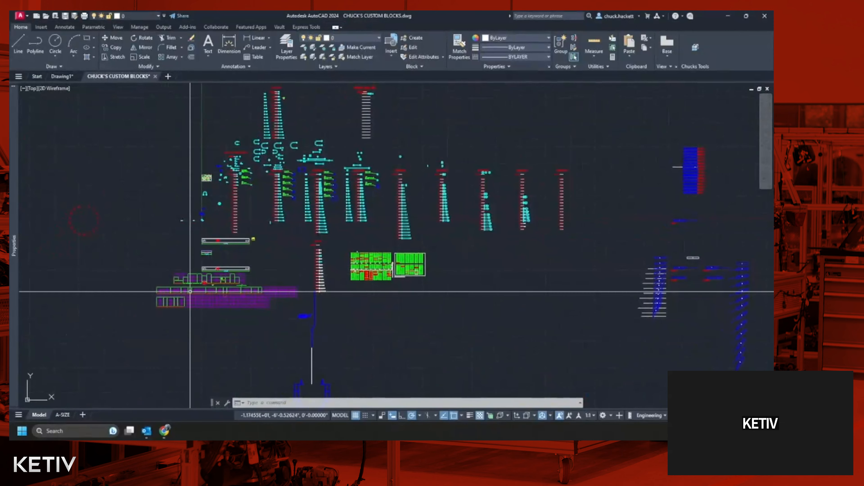
scroll(192, 291, up, 4)
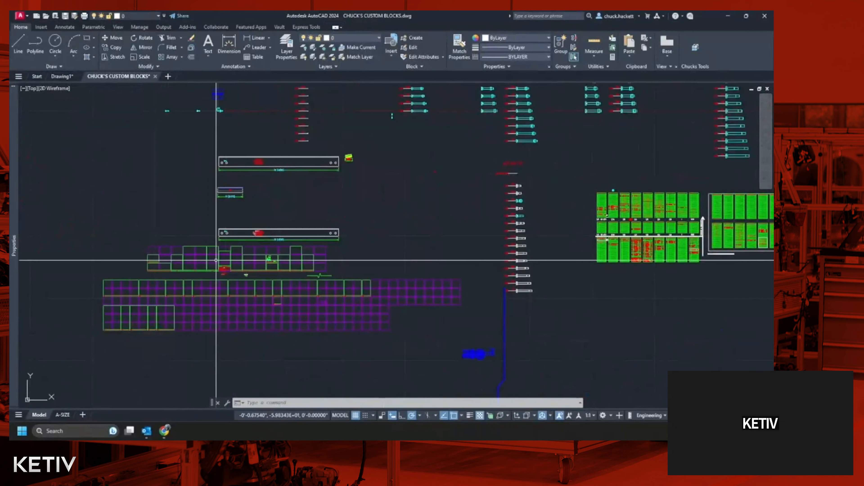
middle_drag(530, 123, 324, 274)
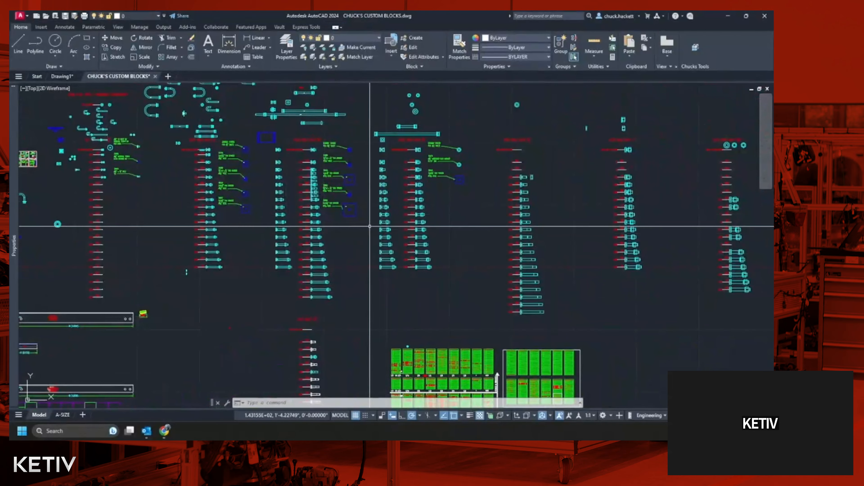
middle_drag(563, 188, 209, 290)
scroll(209, 290, down, 4)
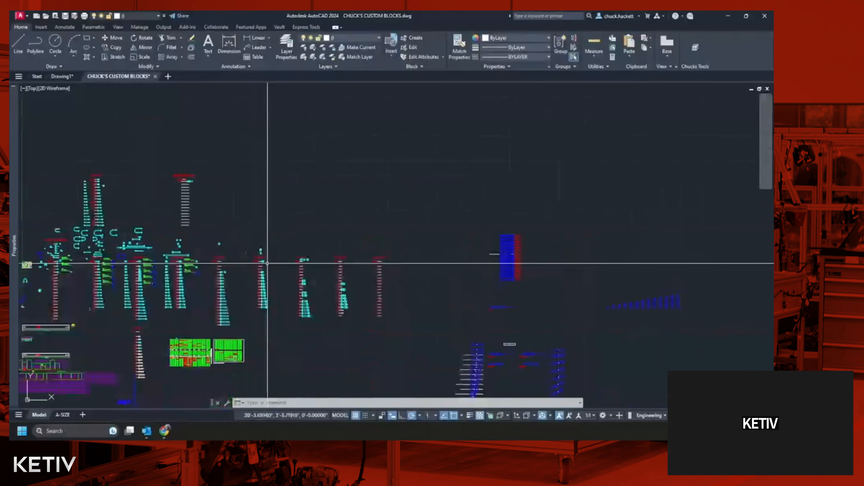
scroll(530, 289, up, 5)
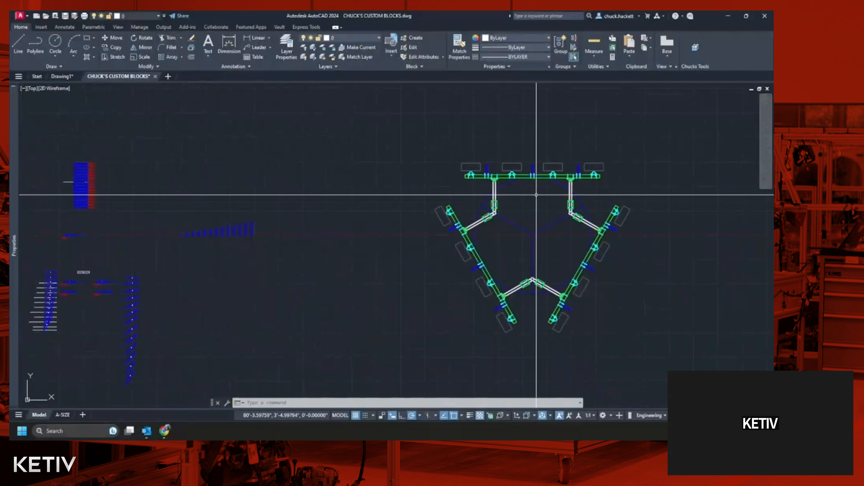
scroll(536, 195, down, 4)
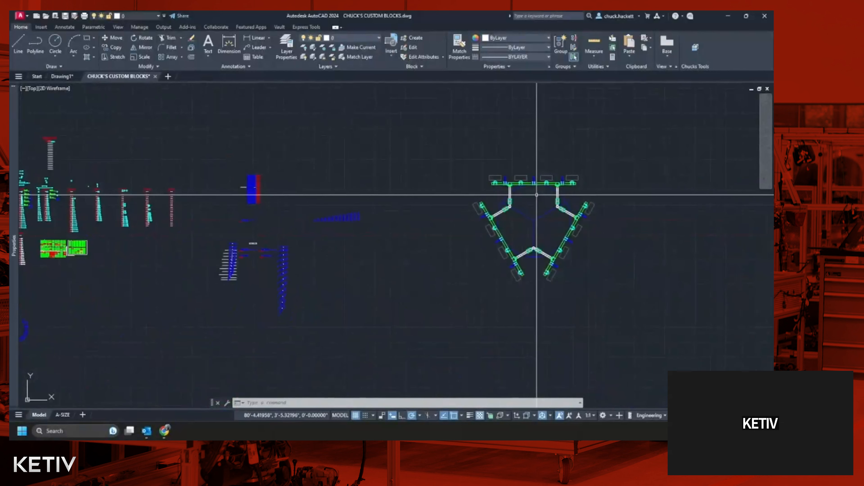
middle_drag(394, 206, 443, 218)
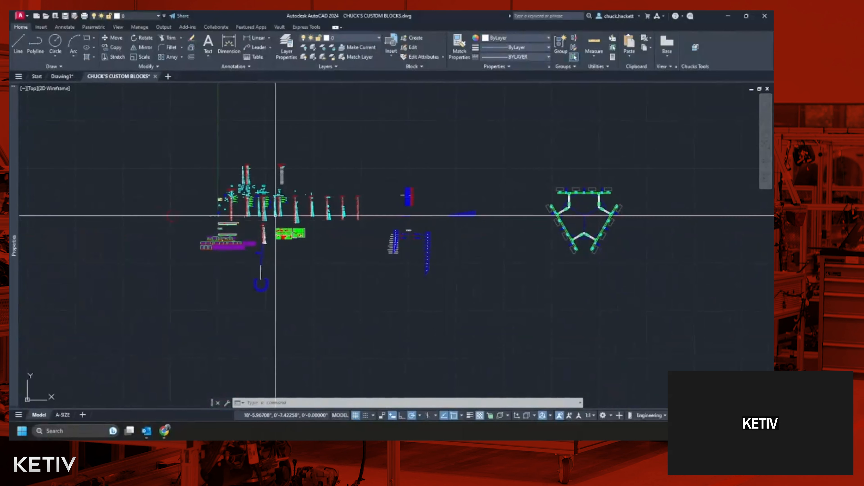
Step: Inspect the viewport grid layouts below the long bars, selecting one purple grid section and clearing the selection
scroll(207, 245, up, 4)
scroll(207, 240, up, 3)
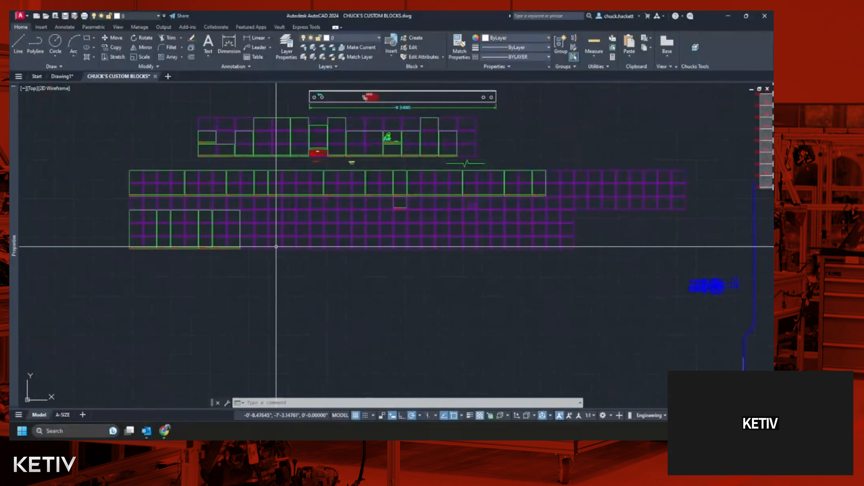
click(320, 264)
click(295, 237)
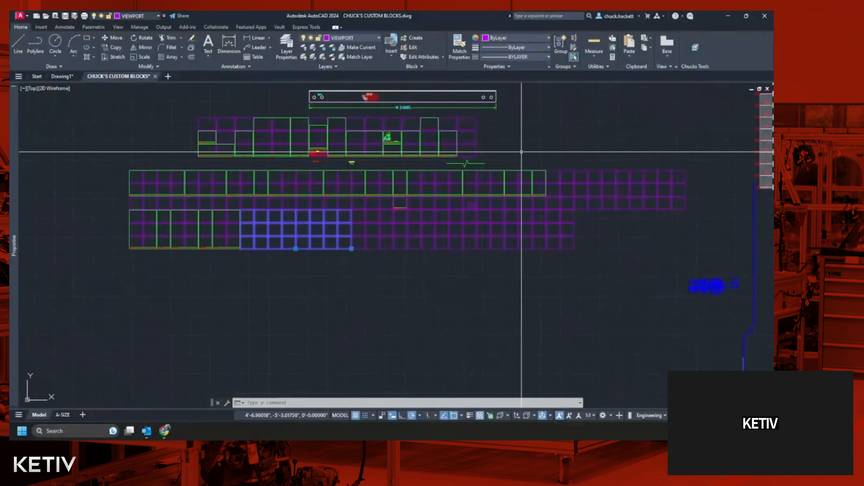
key(Escape)
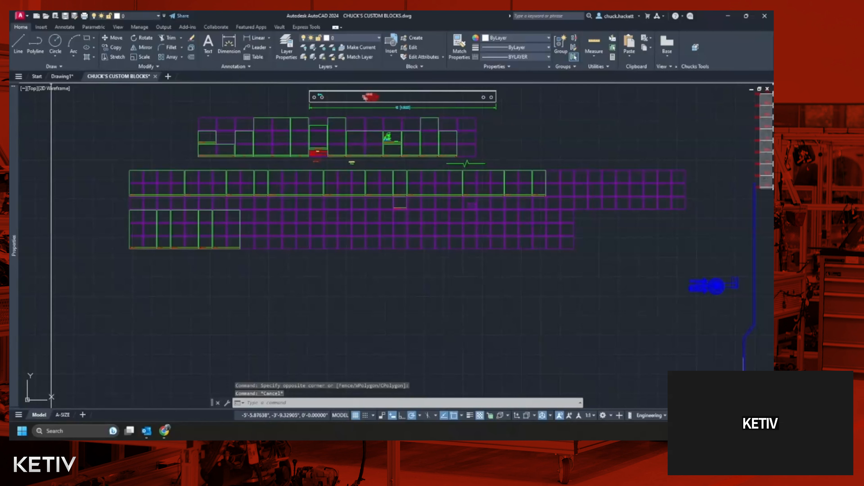
Step: Return to Drawing1, open DesignCenter and list the blocks of the open custom blocks drawing
click(62, 76)
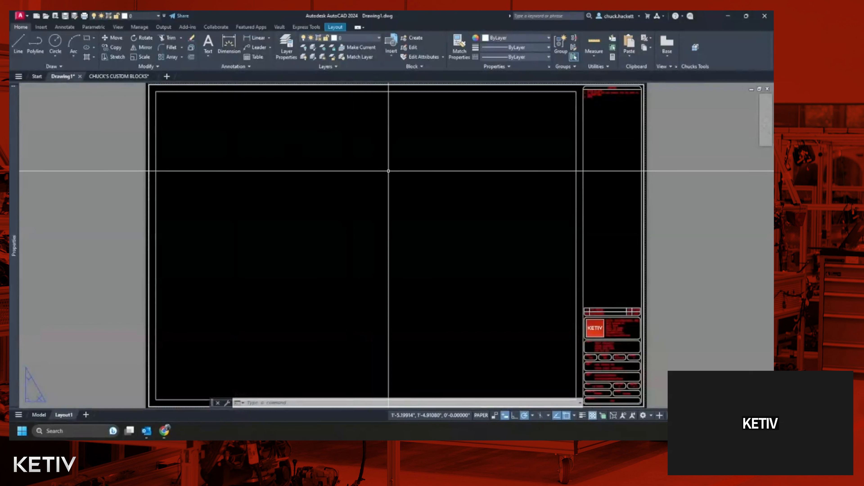
text(adc)
key(Return)
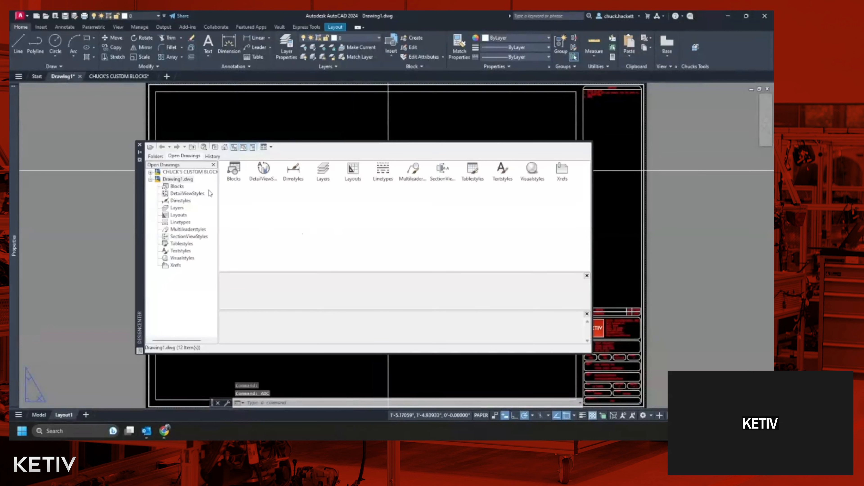
click(156, 156)
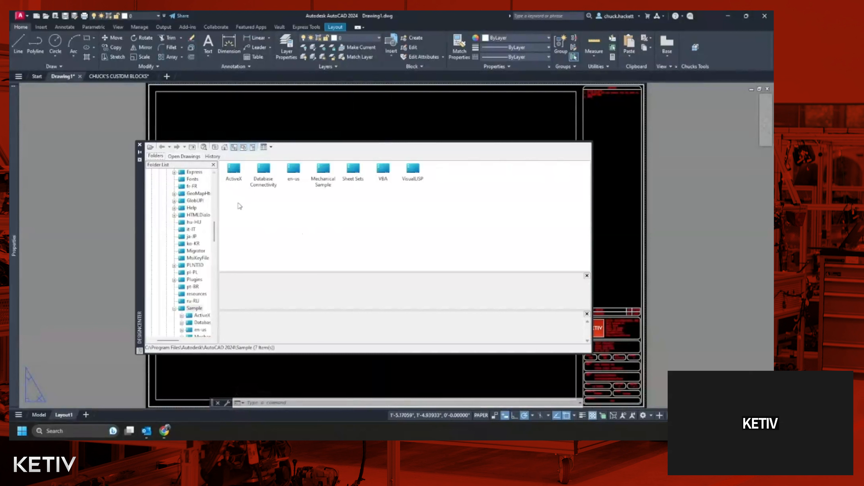
click(177, 156)
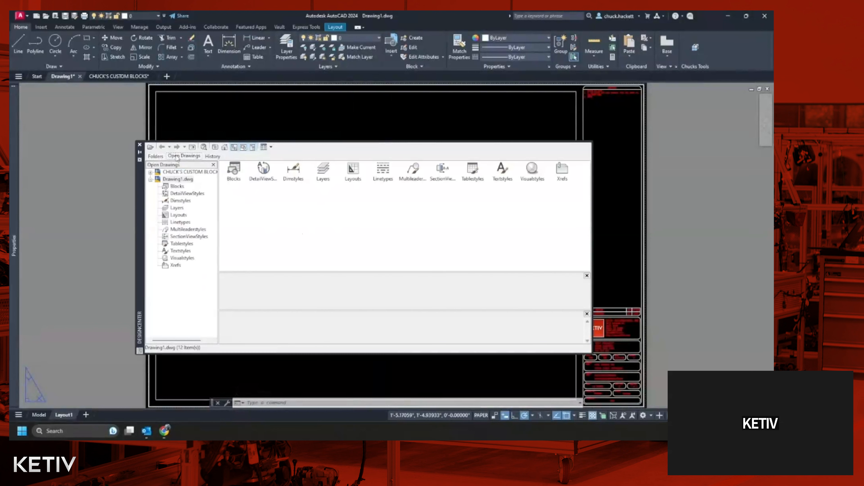
click(150, 172)
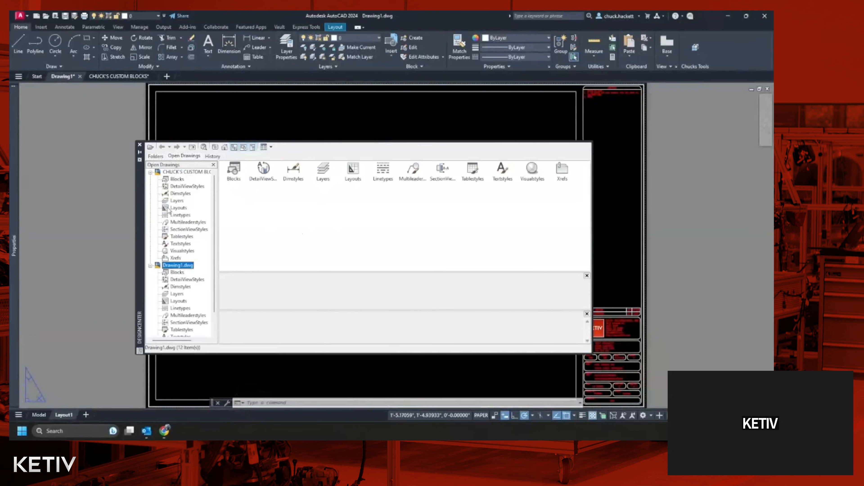
click(177, 180)
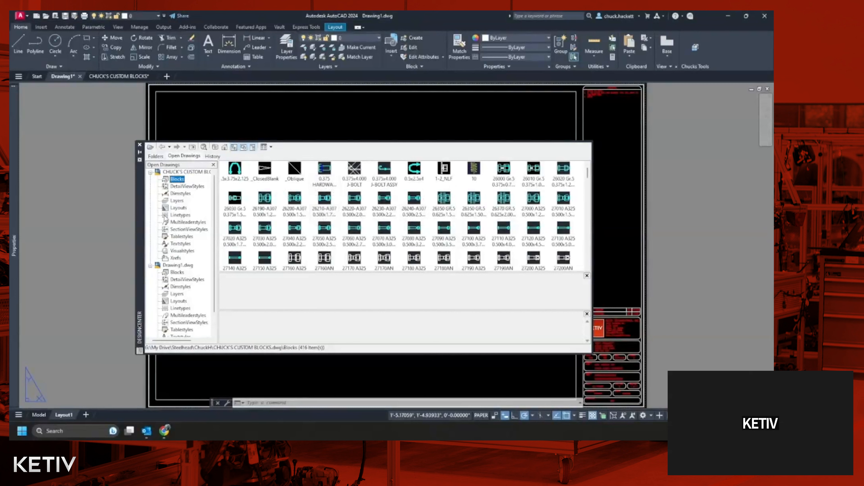
Step: Review the custom blocks drawing's linetypes, dimension styles, layers and text styles in DesignCenter
click(180, 215)
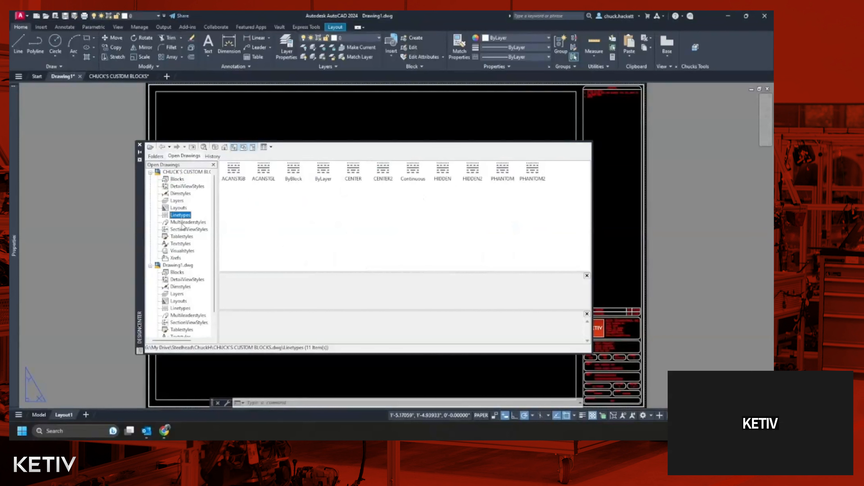
click(180, 194)
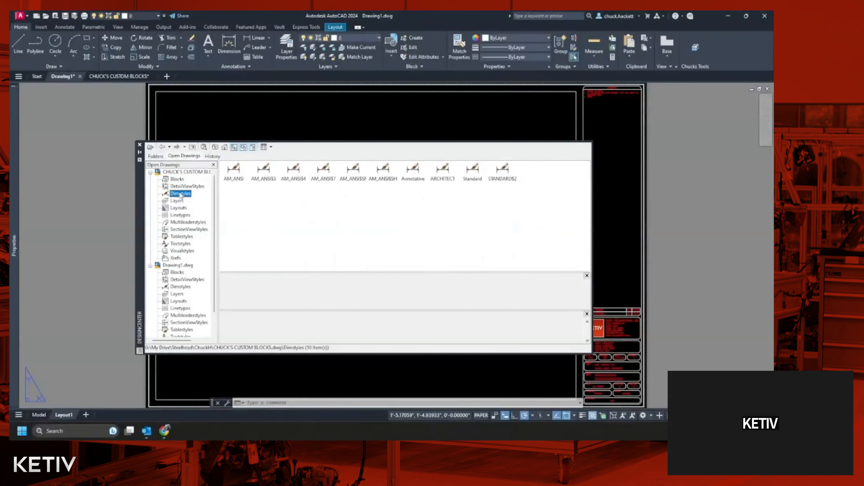
click(178, 200)
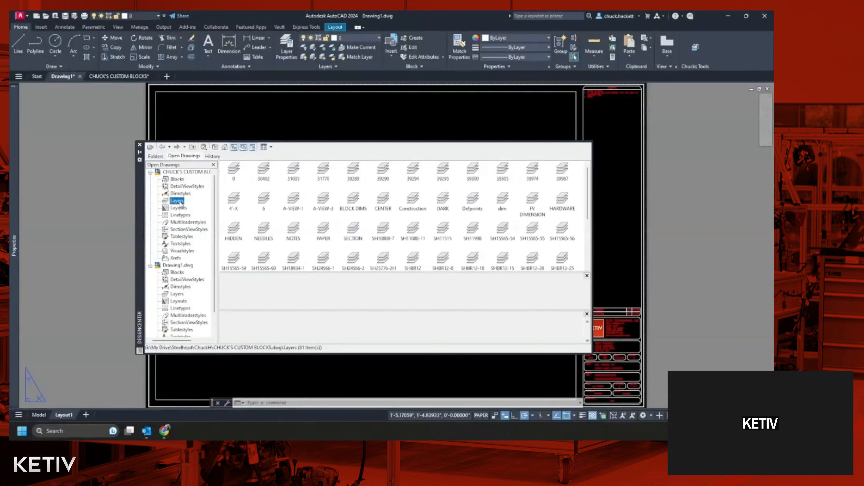
click(184, 244)
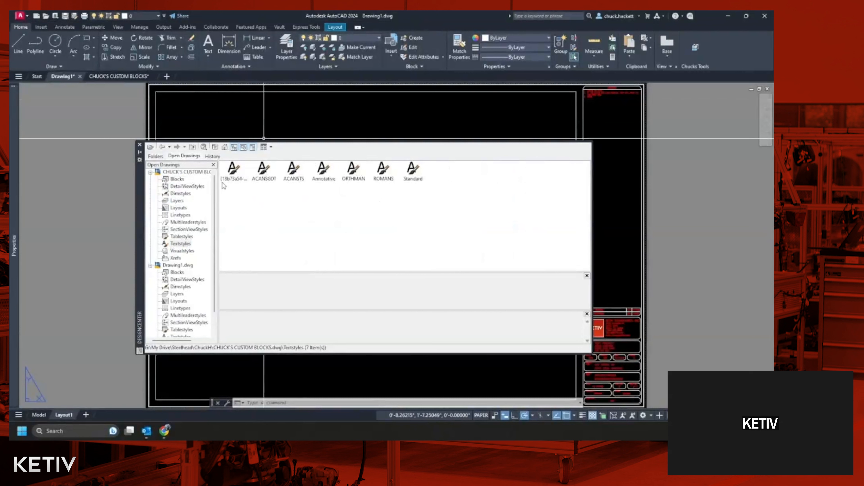
Step: Widen DesignCenter's tree pane, browse the folder list up to the C: drive, and close DesignCenter
drag(218, 186, 272, 192)
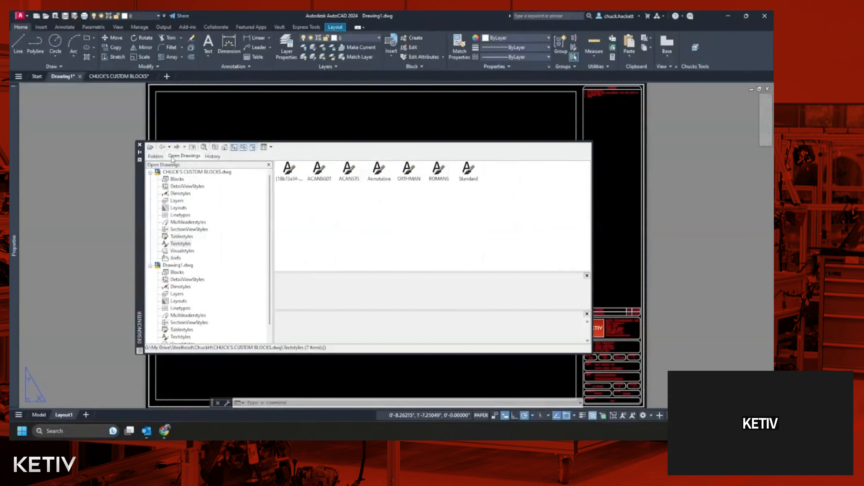
click(158, 158)
drag(218, 186, 258, 190)
scroll(228, 225, up, 10)
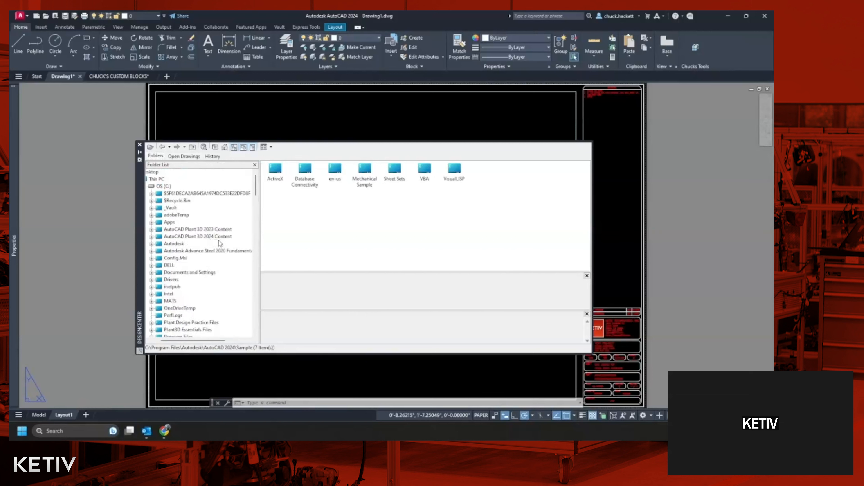
key(ctrl+2)
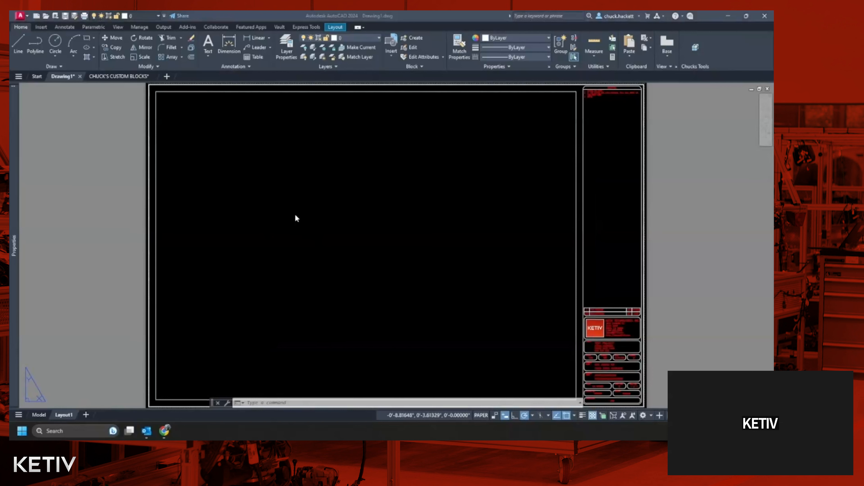
Step: Open the Blocks palette in Drawing1 and preview its current drawing blocks, REV BLOCK and Title Block
click(294, 217)
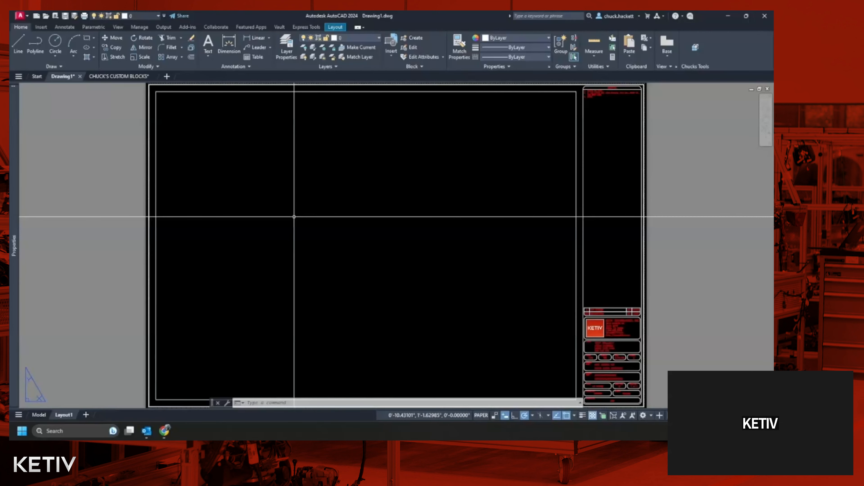
key(Return)
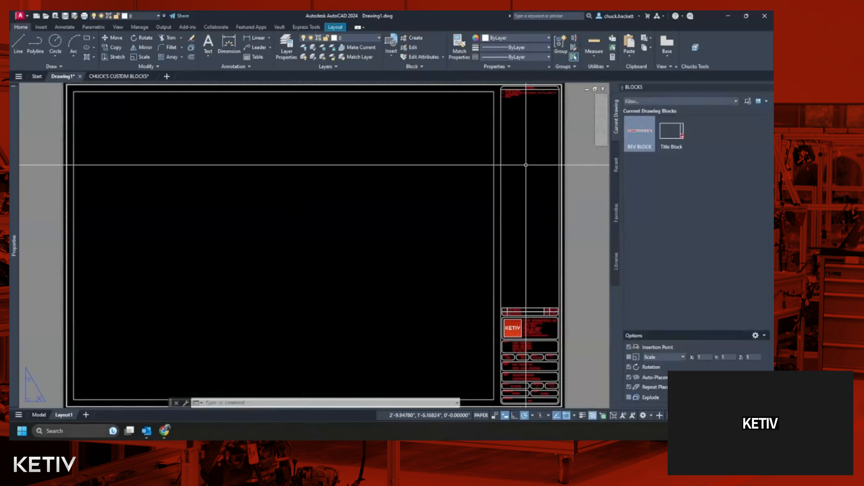
click(640, 136)
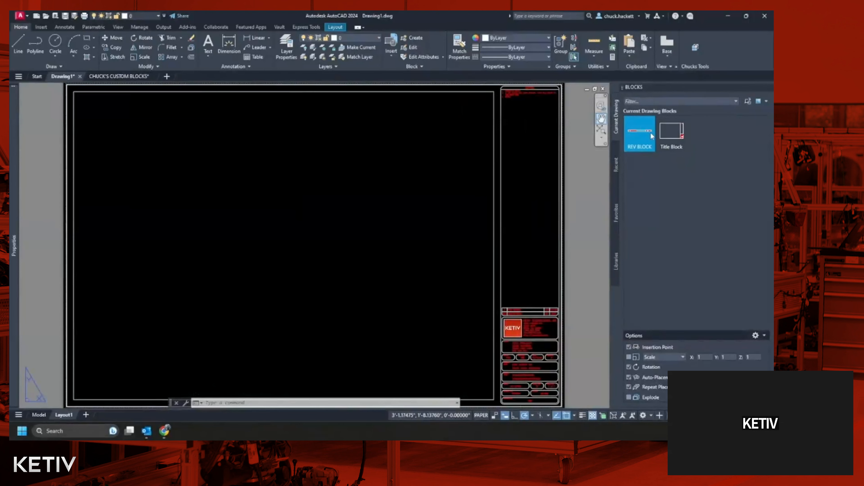
mouse_move(660, 136)
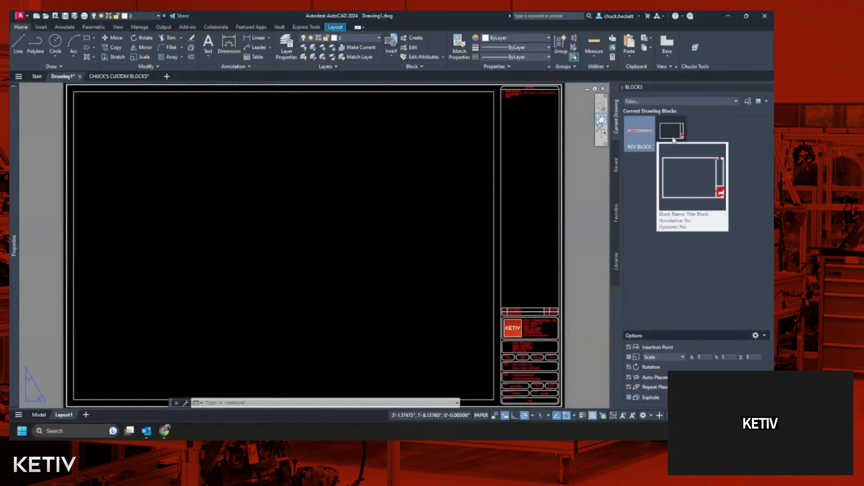
Step: Switch to the custom blocks drawing and look through its current drawing blocks, previewing the 27270 A325 0.625x4.500 bolt assembly
click(125, 77)
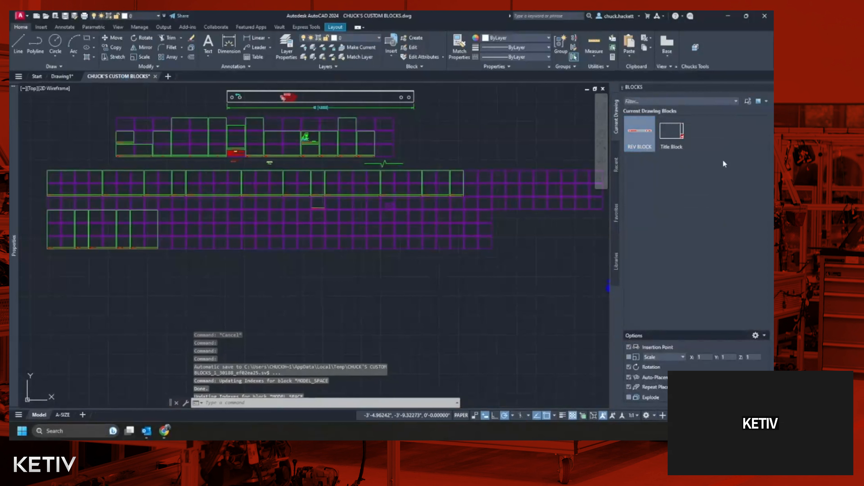
scroll(715, 192, down, 4)
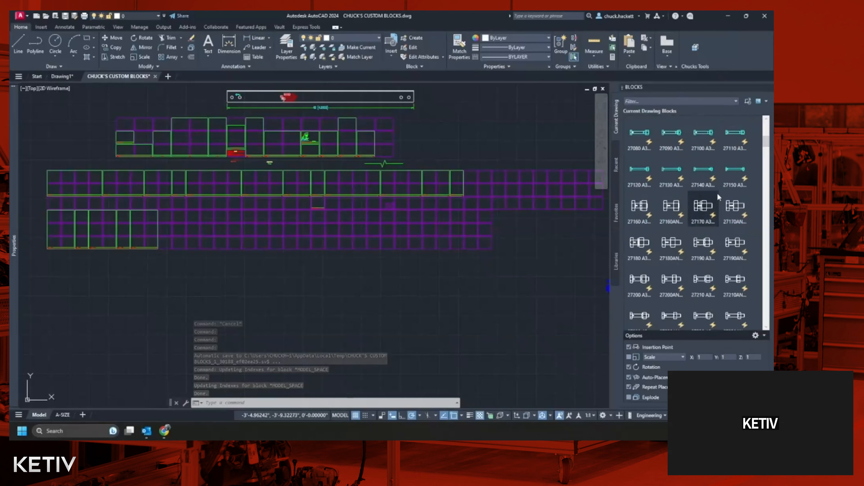
scroll(696, 251, down, 4)
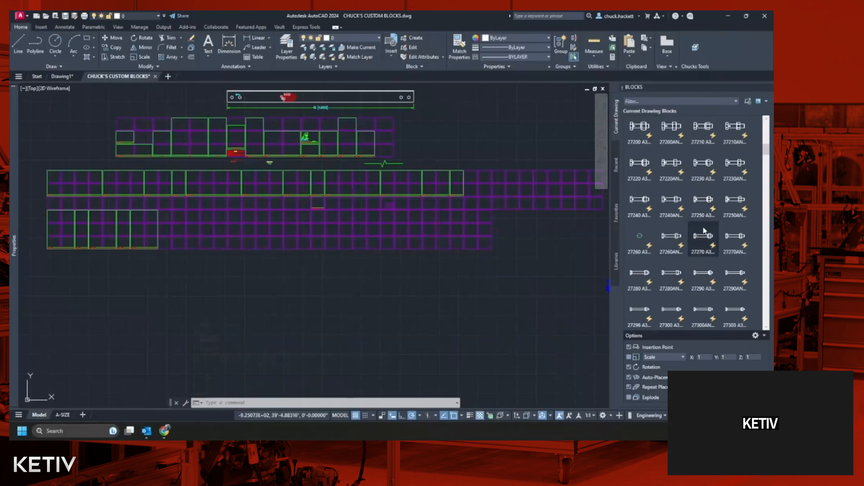
mouse_move(714, 250)
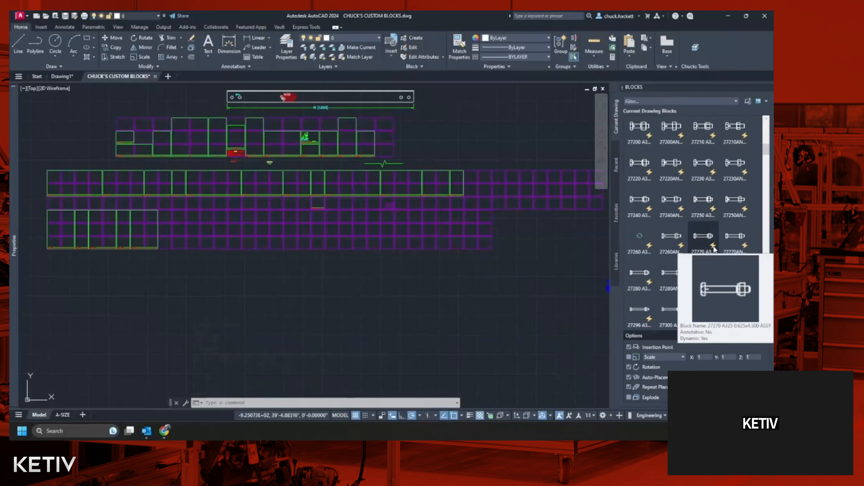
scroll(714, 250, up, 8)
scroll(713, 249, up, 1)
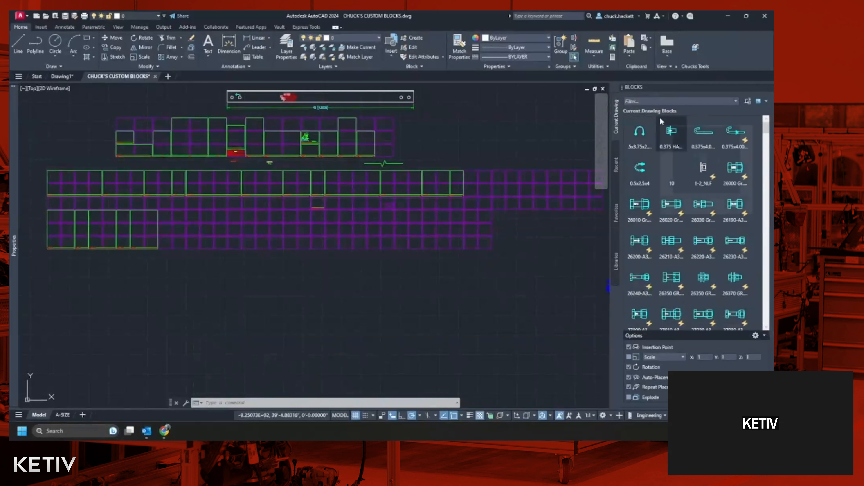
Step: Open the classic Insert dialog with CLASSICINSERT and toggle its on-screen insertion point off and back on
mouse_move(660, 119)
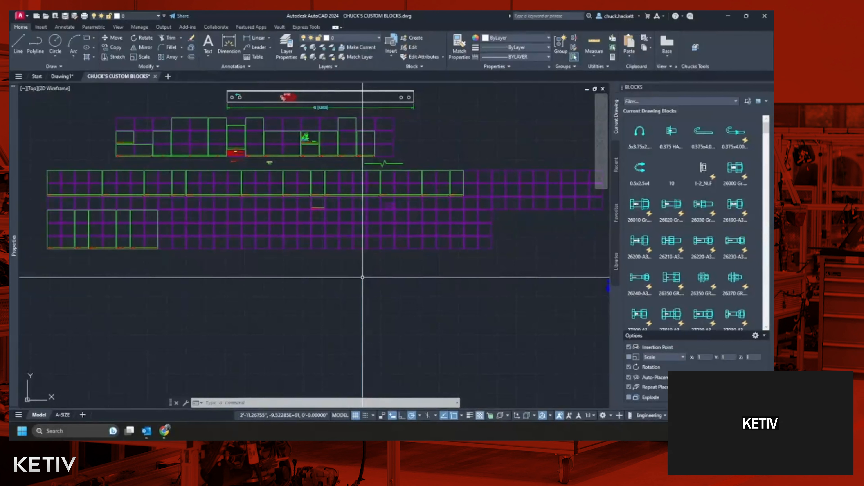
text(CLAss)
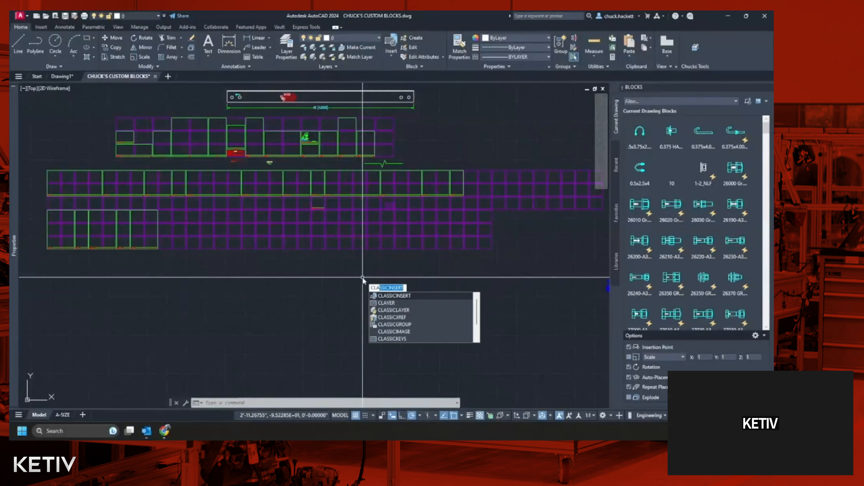
key(Return)
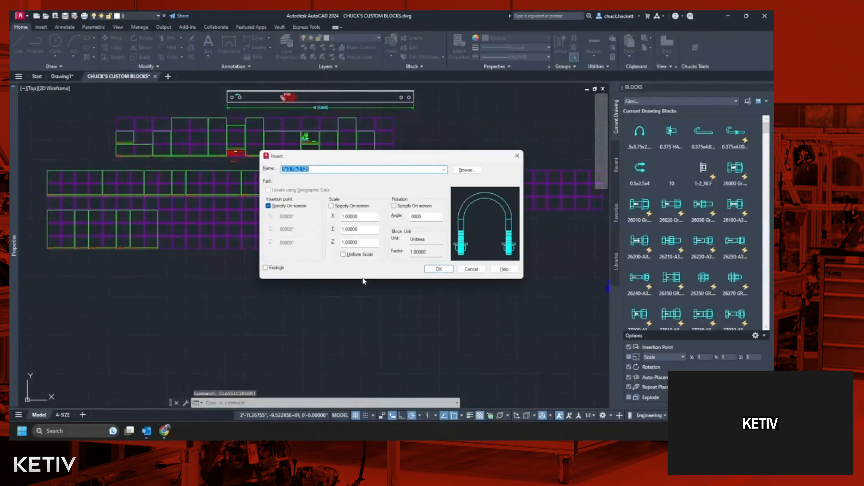
drag(401, 159, 336, 186)
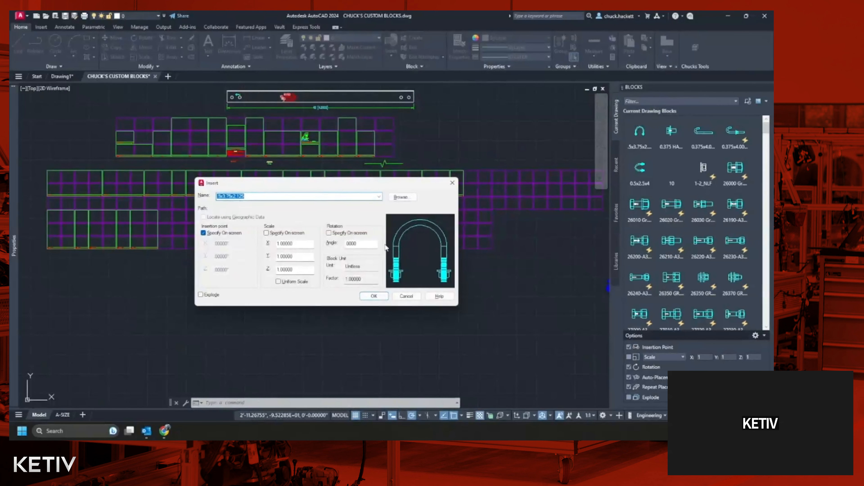
click(204, 234)
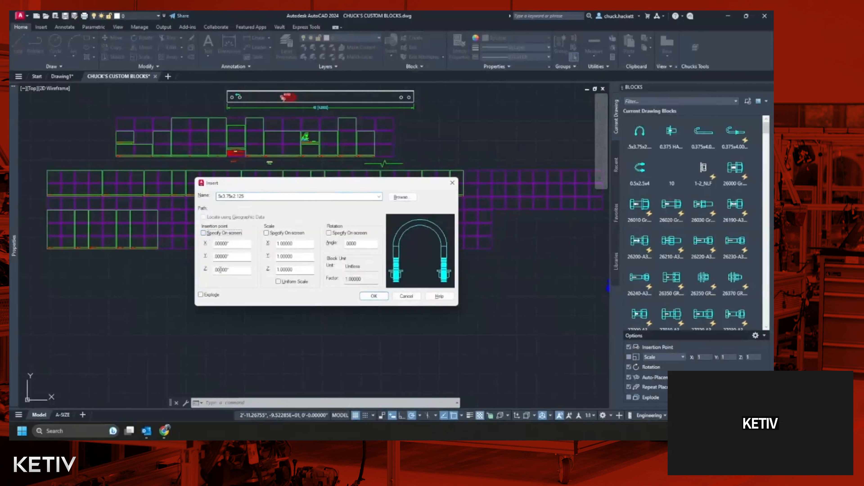
click(204, 233)
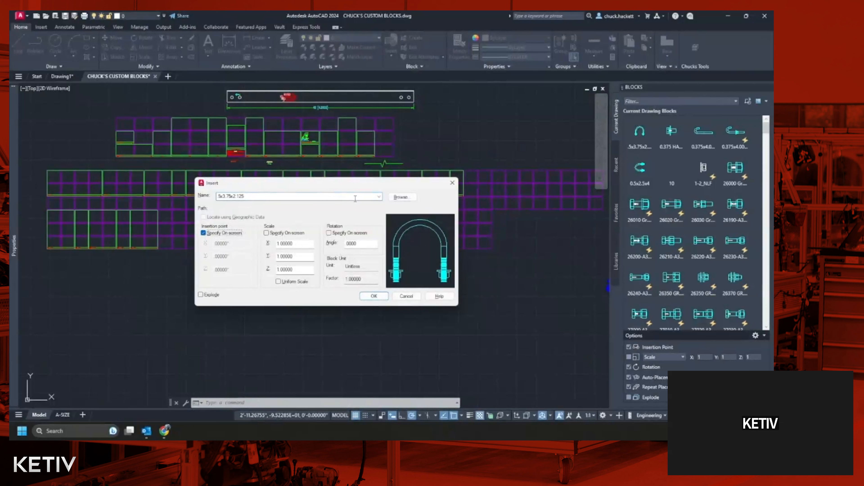
Step: Look through the block names available in the classic Insert dialog, keeping the .5x3.75x2.125 block chosen
click(379, 197)
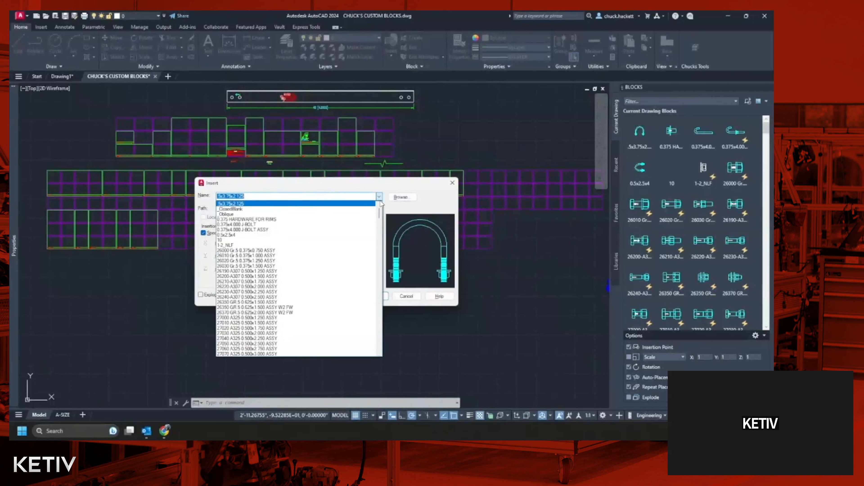
mouse_move(378, 211)
mouse_down()
mouse_move(375, 324)
mouse_move(380, 210)
mouse_up()
click(383, 189)
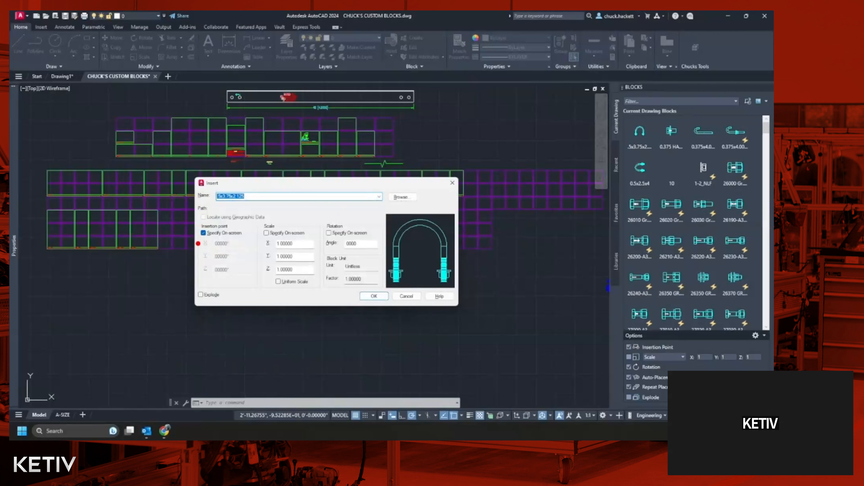
Step: Compare the classic Insert dialog's insertion point, scale and rotation options with the Blocks palette options, and close the dialog
ctrl+shift+drag(198, 244, 170, 301)
ctrl+shift+drag(619, 347, 579, 361)
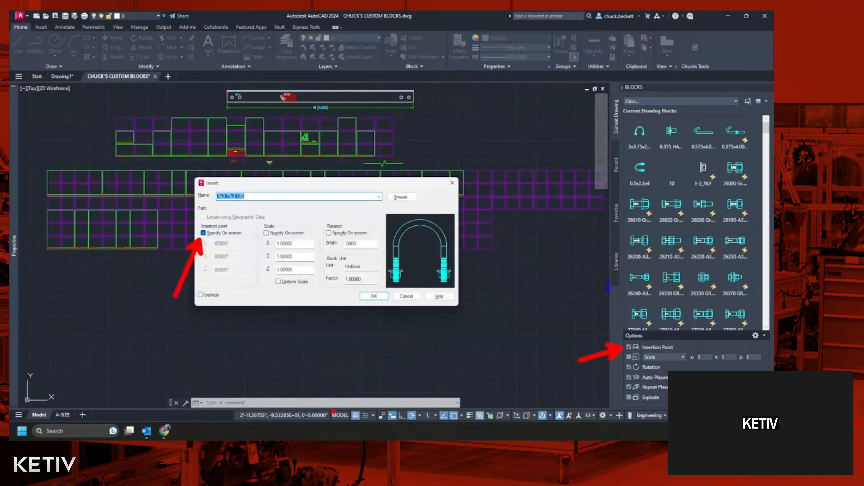
ctrl+shift+drag(280, 287, 287, 338)
ctrl+shift+drag(685, 349, 710, 322)
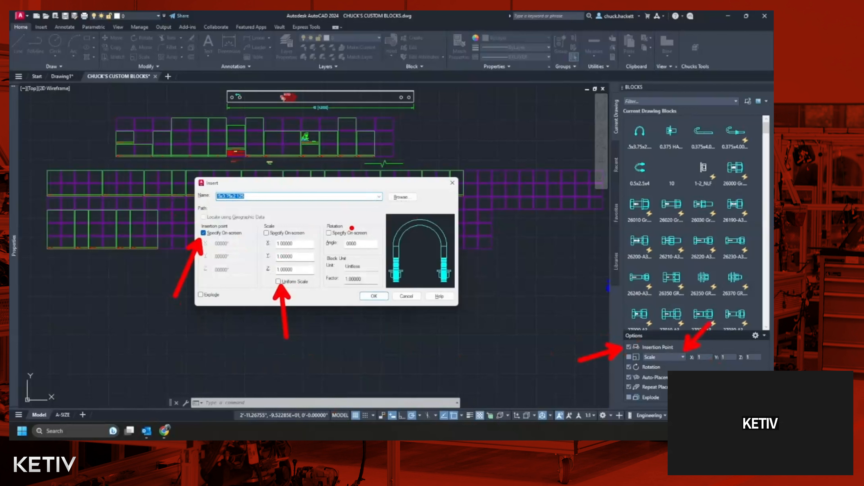
ctrl+shift+drag(352, 228, 371, 199)
ctrl+shift+drag(660, 369, 680, 365)
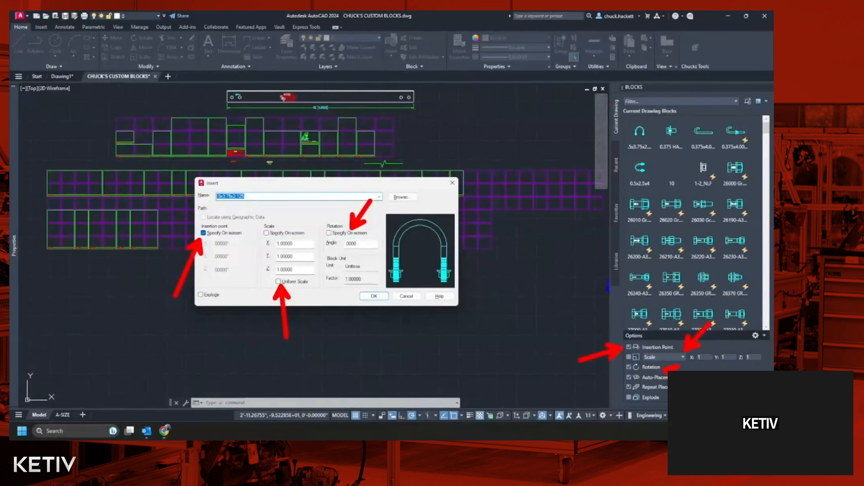
key(Escape)
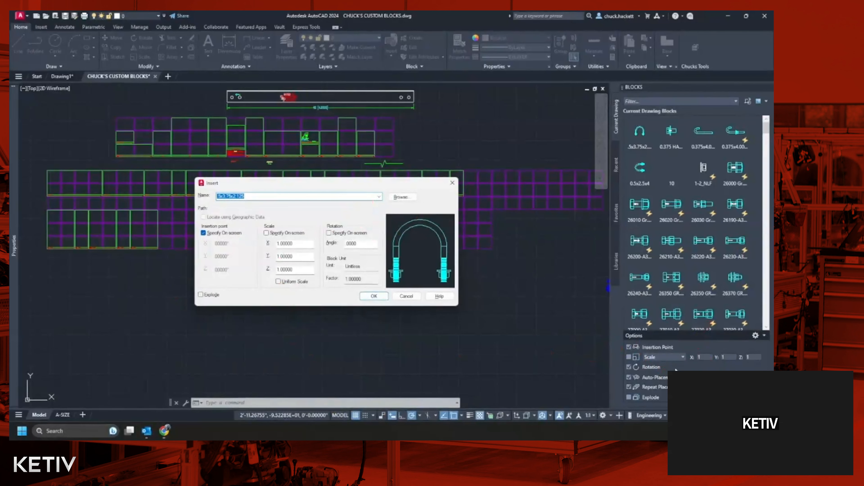
click(453, 185)
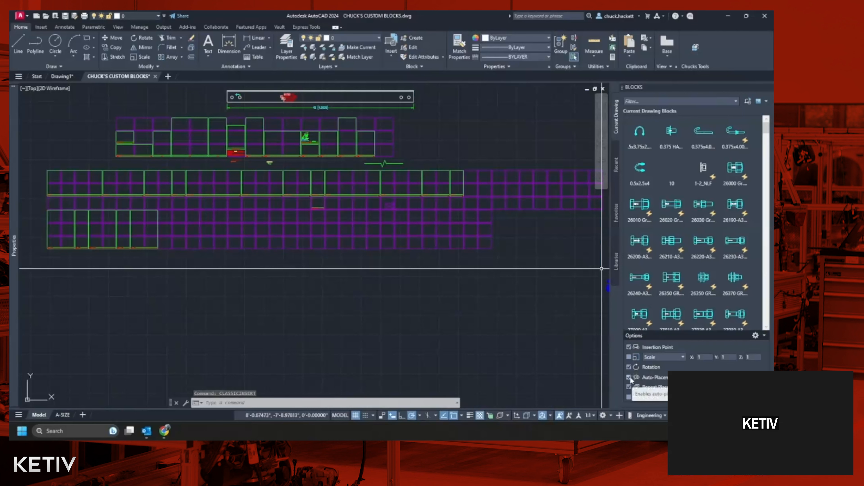
Step: Turn off Auto-Placement and Rotation in the Blocks palette's insertion options, keeping Insertion Point and Repeat Placement on
mouse_move(474, 101)
middle_down()
mouse_move(439, 182)
mouse_move(304, 275)
mouse_move(302, 287)
middle_up()
scroll(302, 286, down, 3)
mouse_move(280, 256)
middle_down()
mouse_move(282, 238)
mouse_move(288, 245)
middle_up()
scroll(284, 155, up, 3)
mouse_move(284, 155)
middle_down()
mouse_move(384, 102)
mouse_move(201, 85)
mouse_move(364, 58)
middle_up()
middle_drag(228, 261, 184, 257)
scroll(88, 290, up, 5)
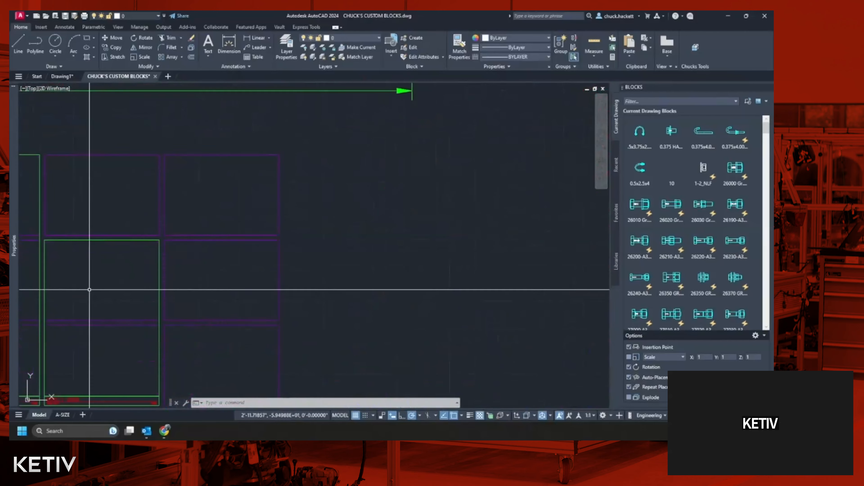
scroll(156, 217, up, 4)
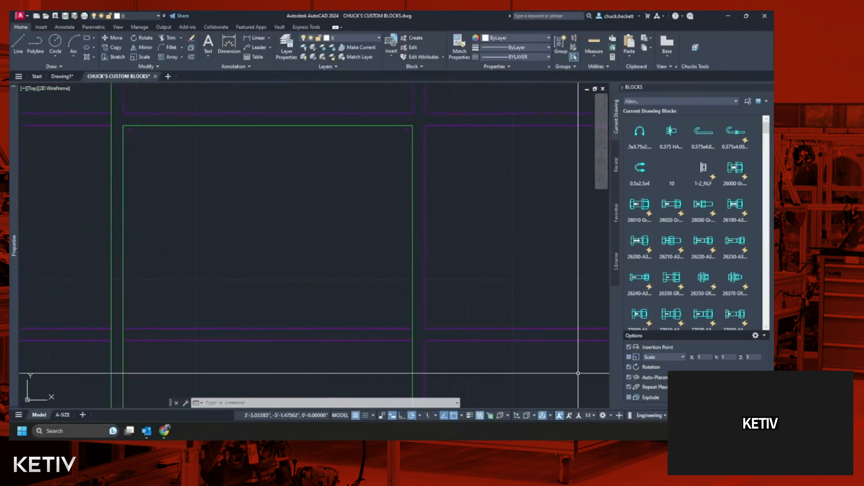
click(628, 387)
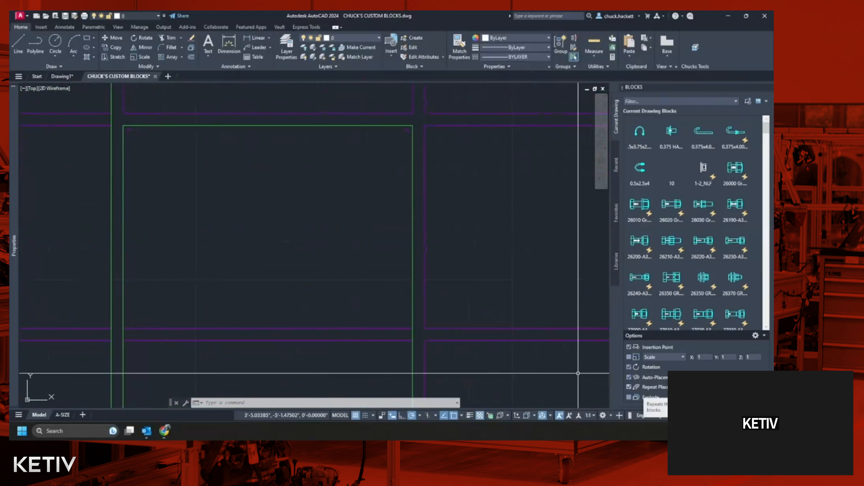
click(628, 377)
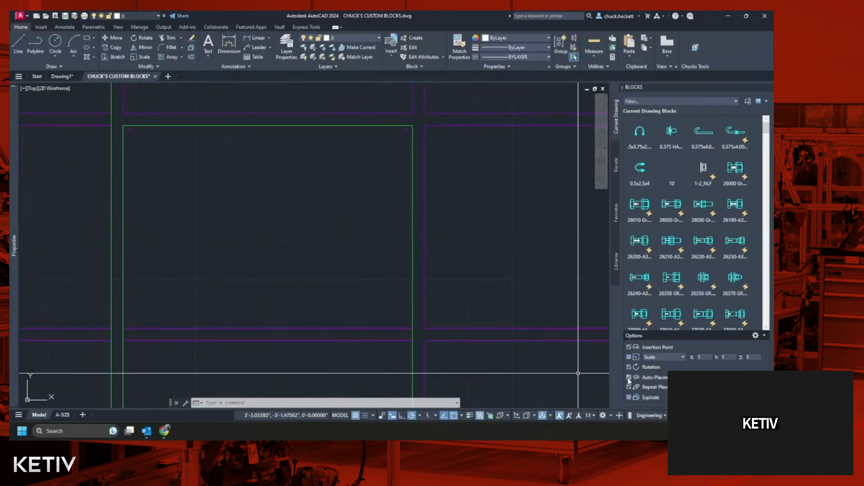
click(628, 367)
click(629, 347)
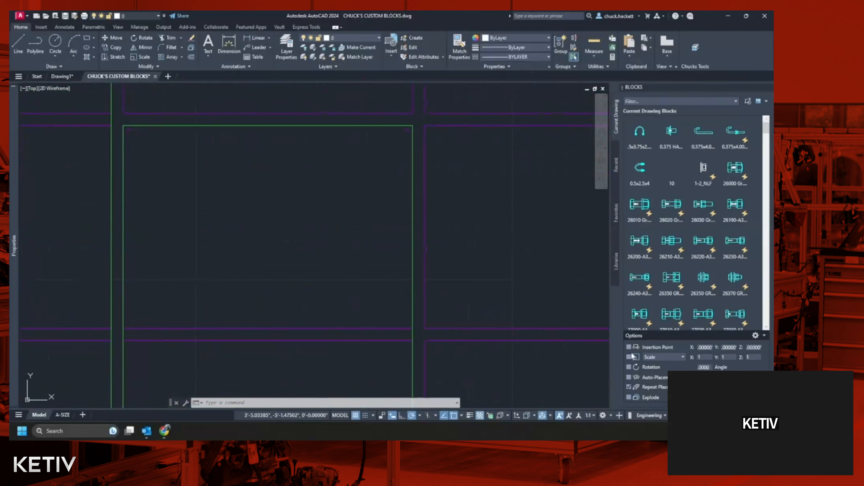
click(629, 346)
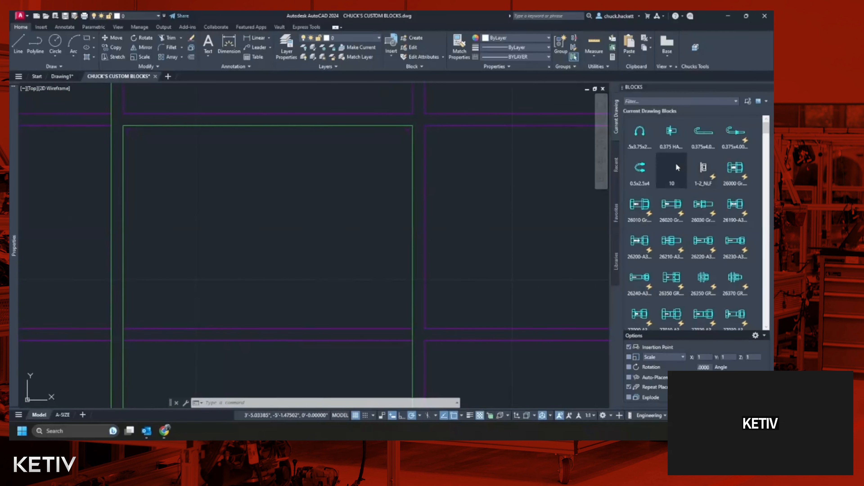
Step: Insert four copies of the 26010 Gr.5 0.375x1.000 bolt assembly in and beside the green frame, and end the repeated placement
click(646, 213)
click(187, 247)
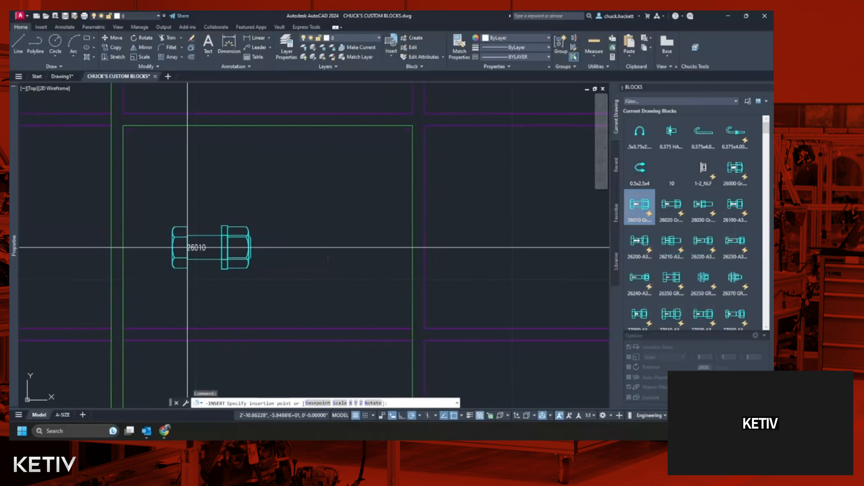
click(277, 172)
click(310, 299)
click(521, 191)
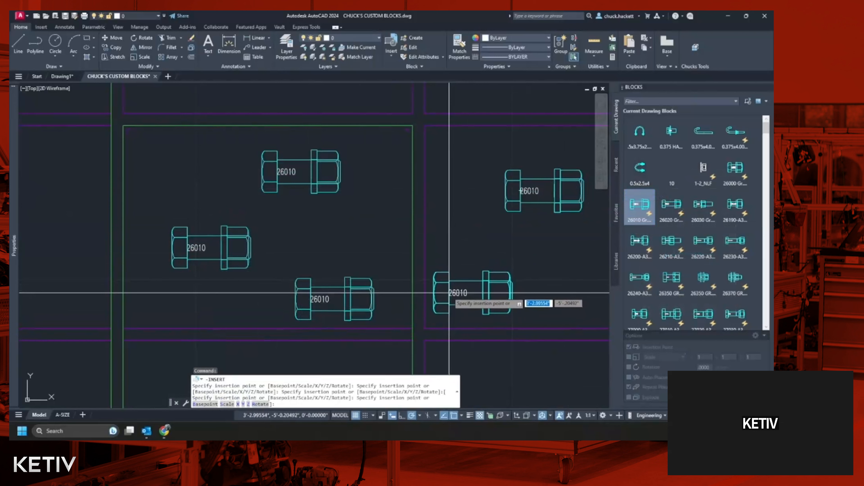
key(Escape)
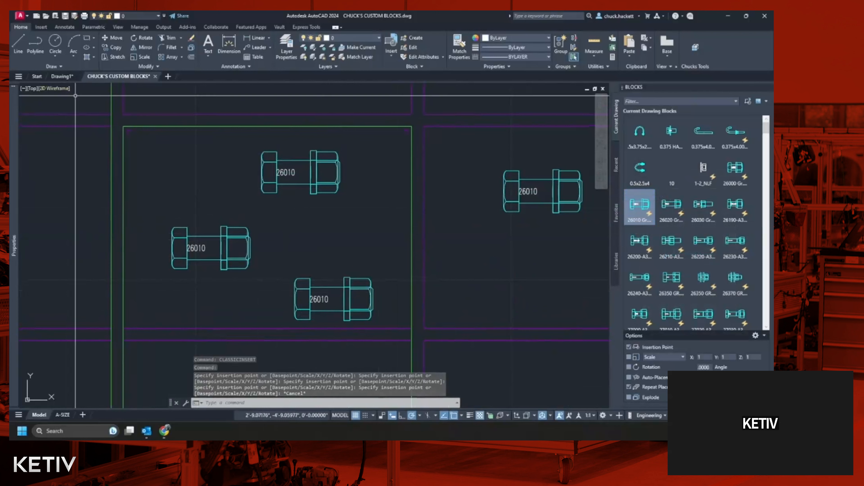
Step: Switch to Drawing1 and review its recent, favorite and current drawing blocks in the Blocks palette
click(64, 77)
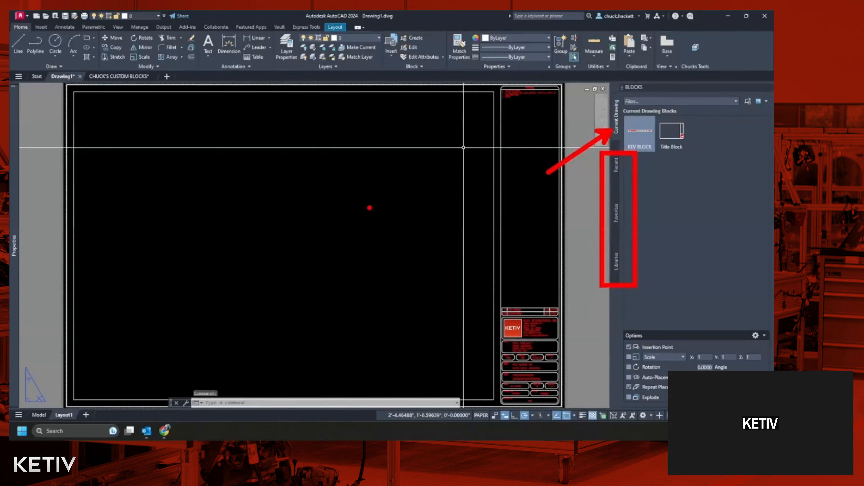
click(617, 171)
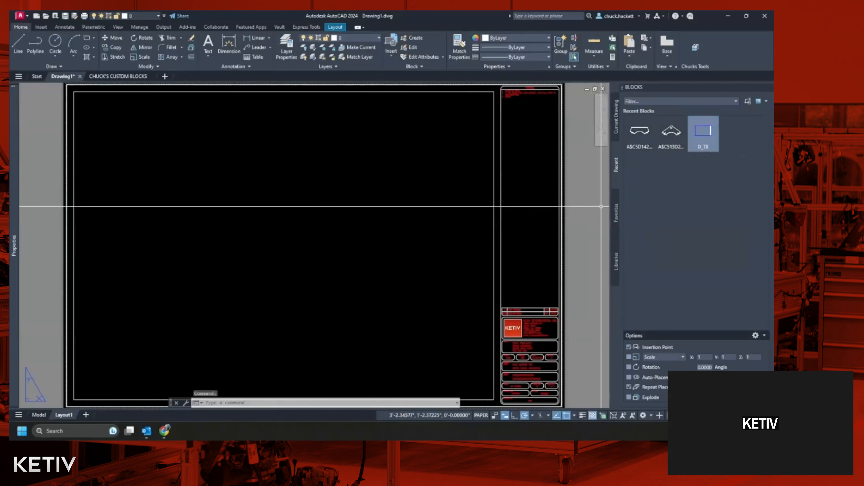
click(615, 211)
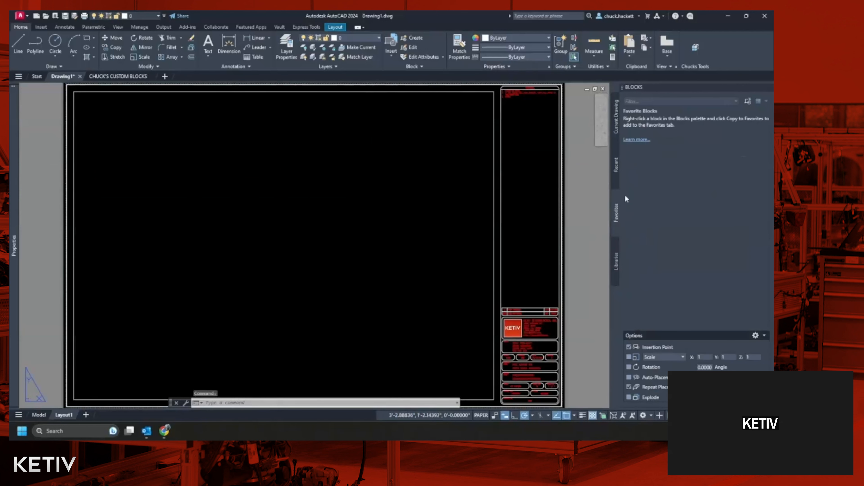
click(616, 119)
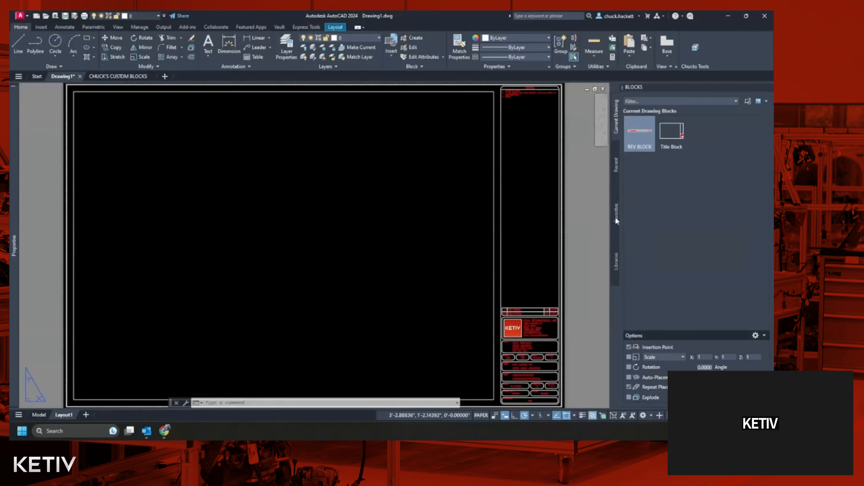
Step: Return to the custom blocks drawing and copy the 27130 bolt assembly block to Favorites
click(106, 76)
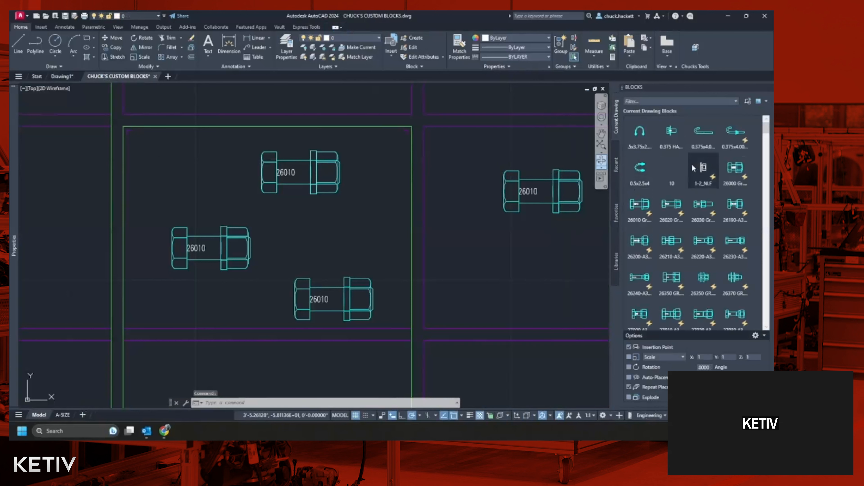
scroll(690, 233, down, 5)
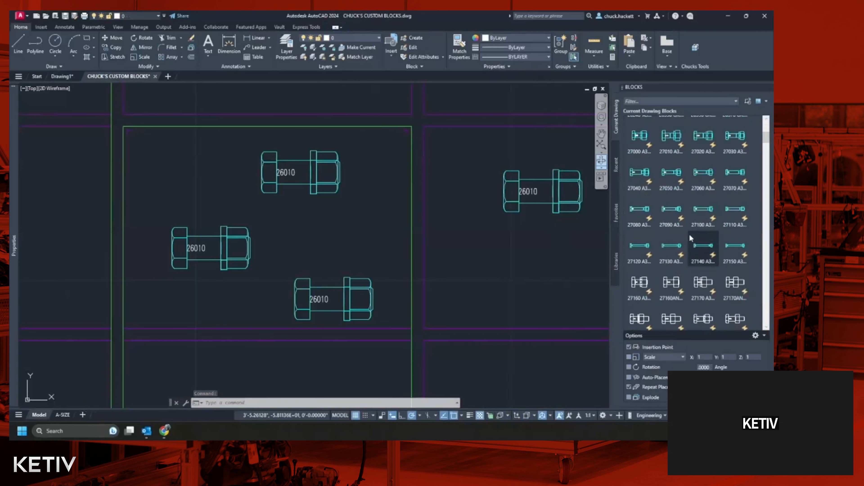
scroll(689, 234, down, 1)
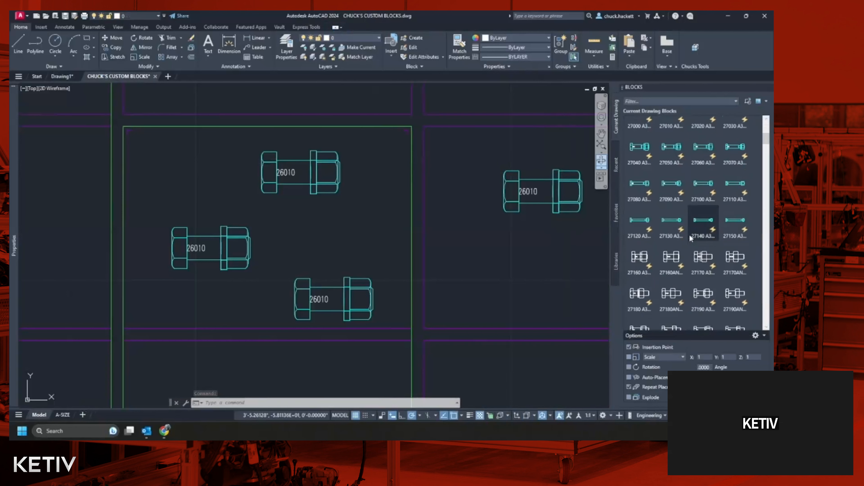
right_click(669, 221)
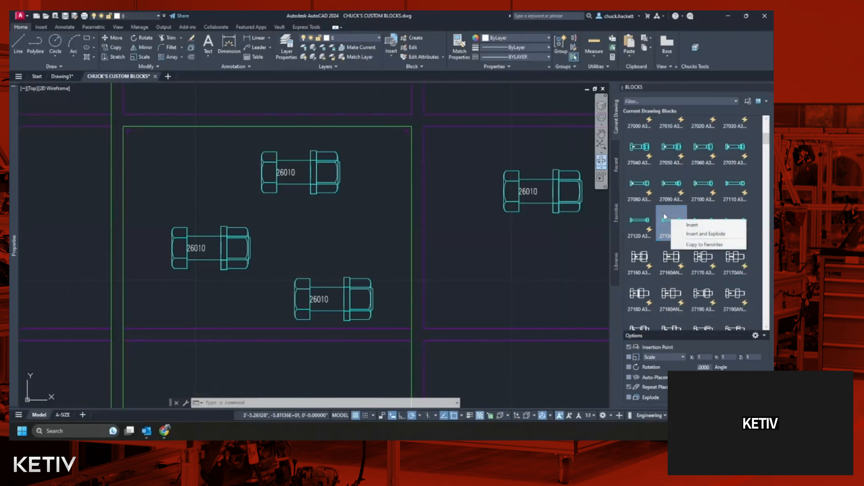
click(698, 247)
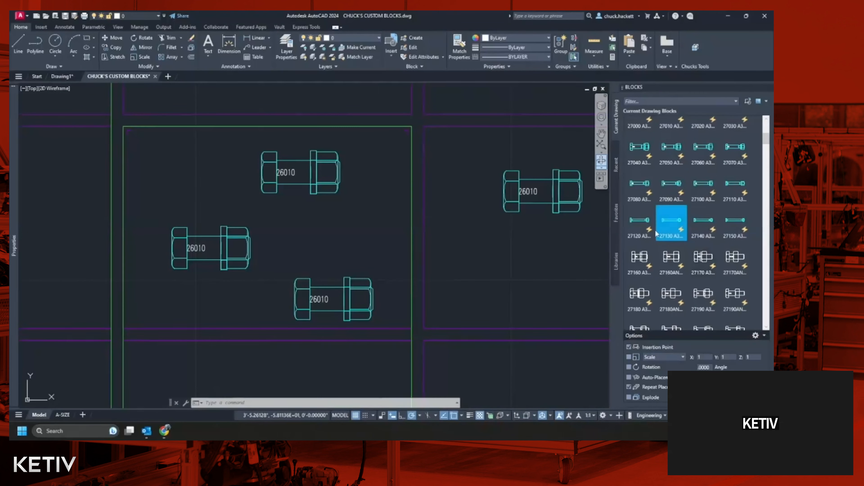
Step: Display the favorite blocks and check which actions are offered for the 27130 block without applying any
click(617, 221)
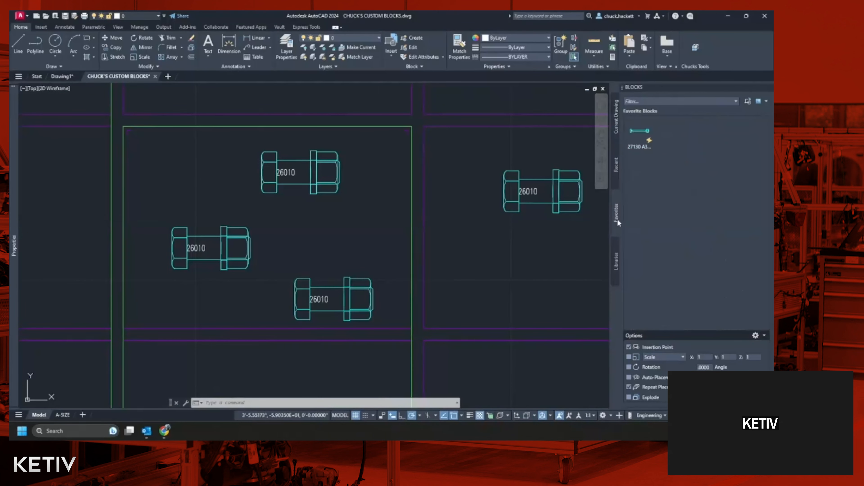
right_click(644, 135)
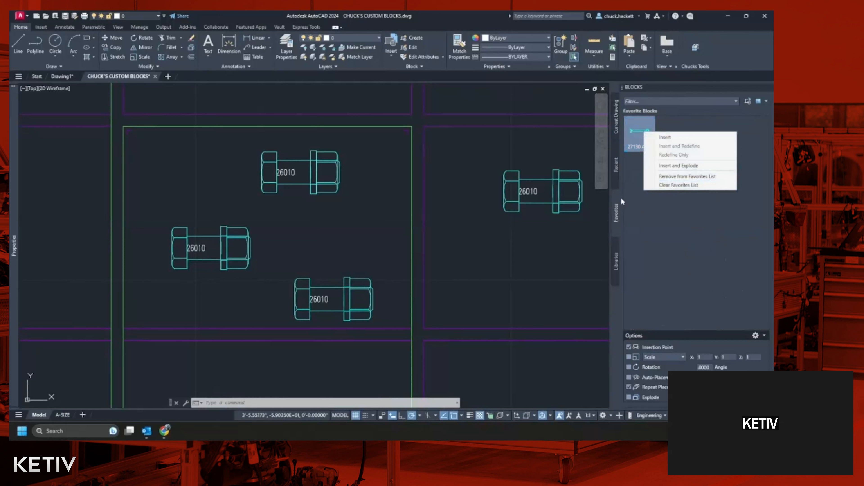
click(642, 225)
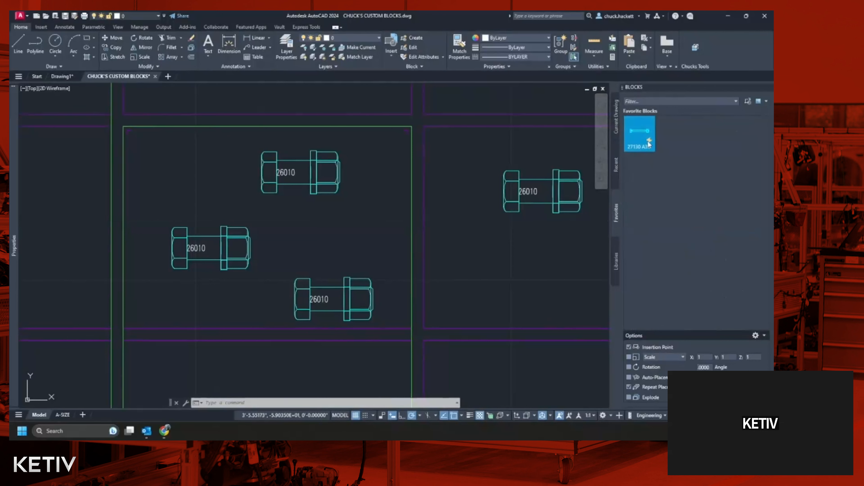
mouse_move(648, 145)
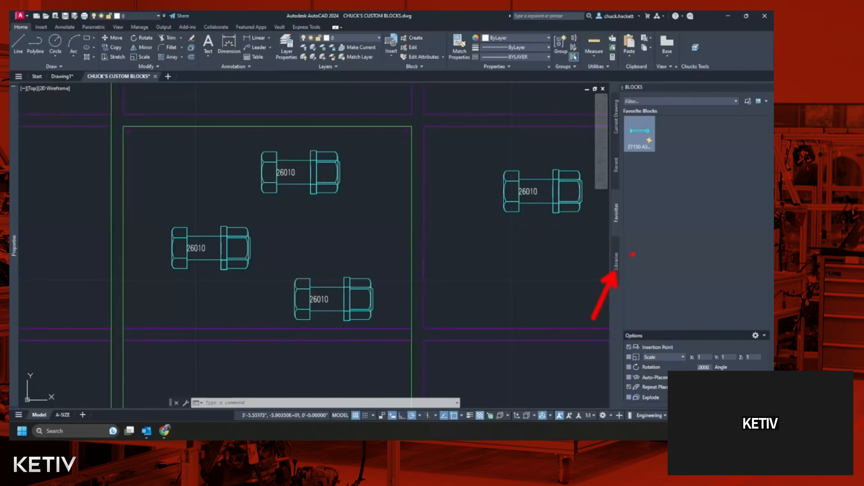
Step: Display the block libraries and switch from ALL Brackets.dwg to P&ID Valves Block Library old with error file.dwg
click(617, 256)
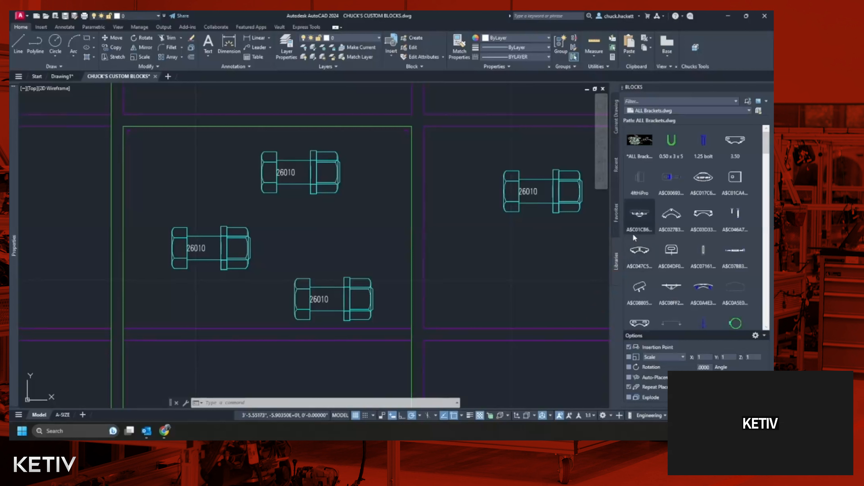
click(724, 109)
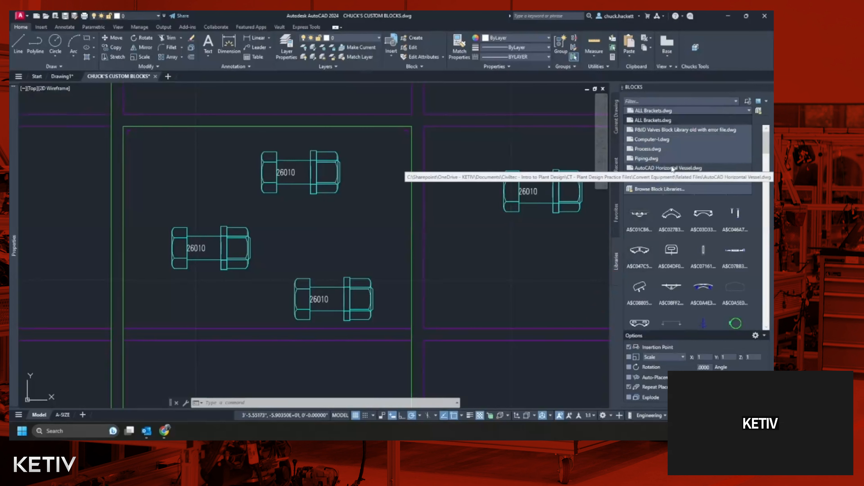
mouse_move(676, 241)
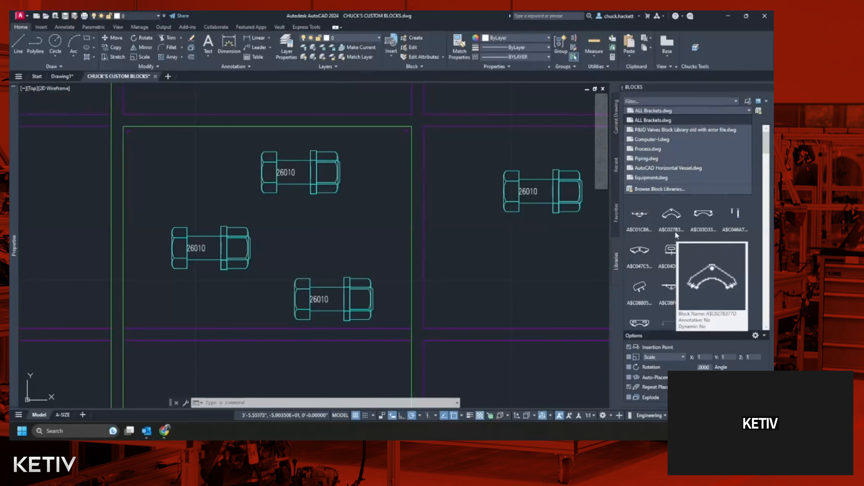
click(670, 130)
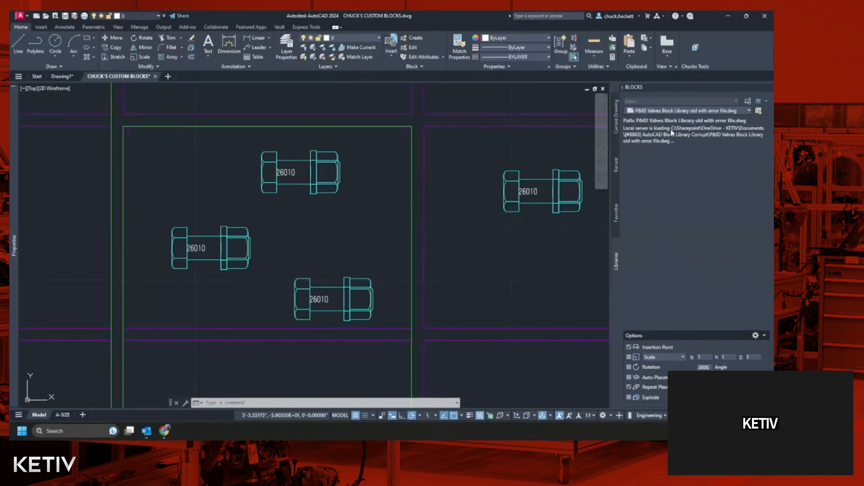
Step: Examine the valve blocks in the P&ID Valves library and the choice of other available block libraries
click(676, 110)
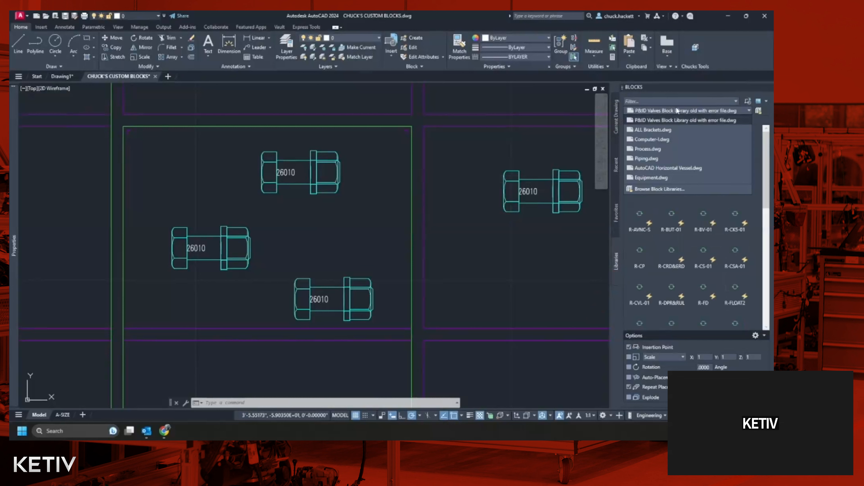
click(673, 118)
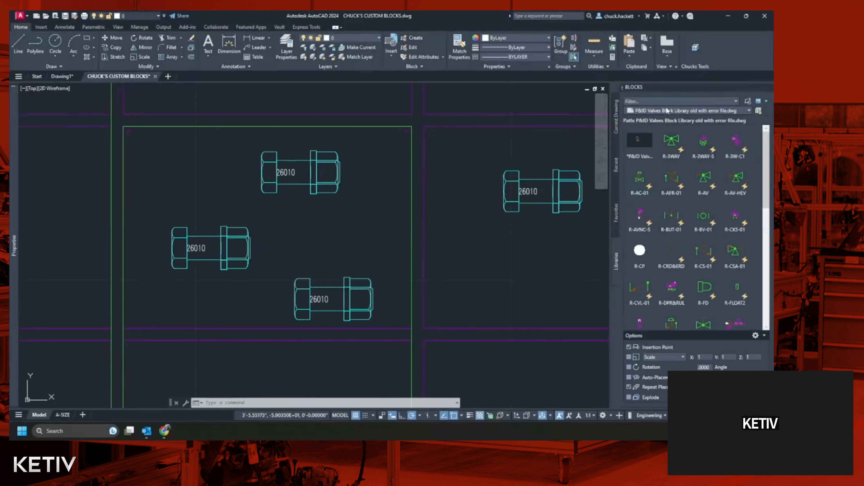
scroll(685, 264, down, 3)
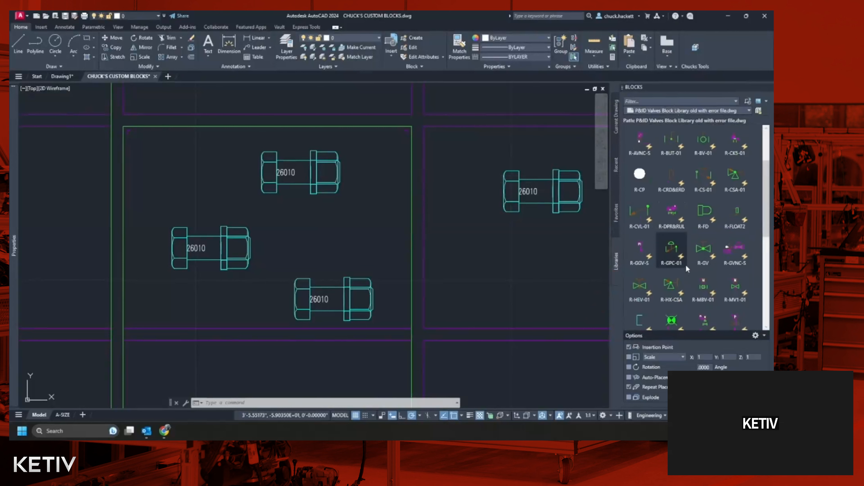
scroll(685, 264, down, 10)
scroll(683, 263, up, 6)
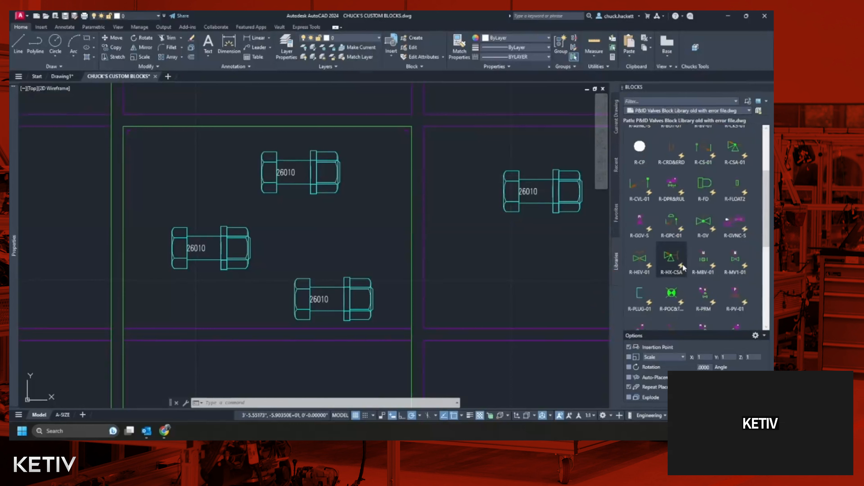
scroll(683, 268, up, 3)
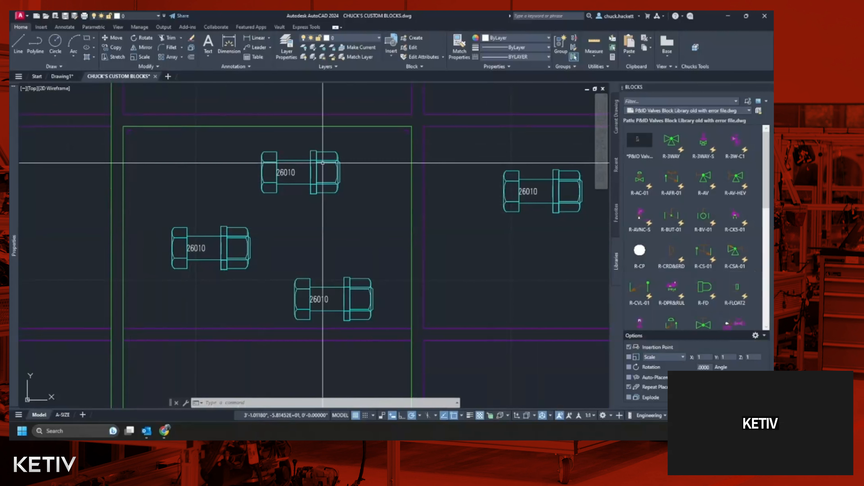
click(667, 110)
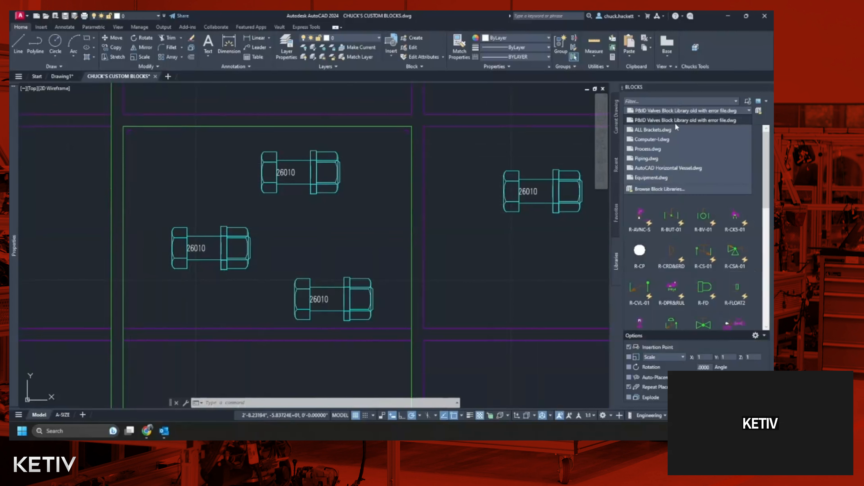